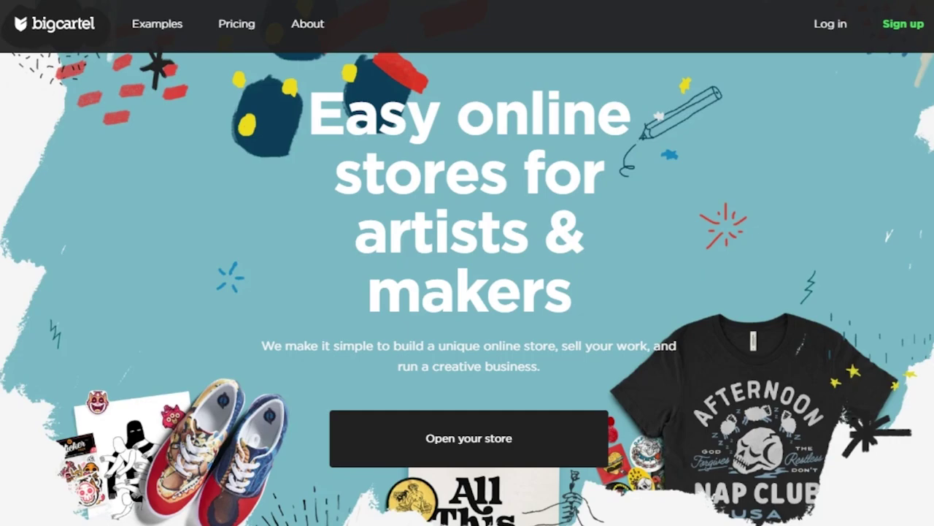
Review the home page's Gold, Platinum and Diamond plans, comparing their prices, product limits and features
{"action": "scroll", "coordinate": [467, 292], "scroll_direction": "down", "scroll_amount": 5}
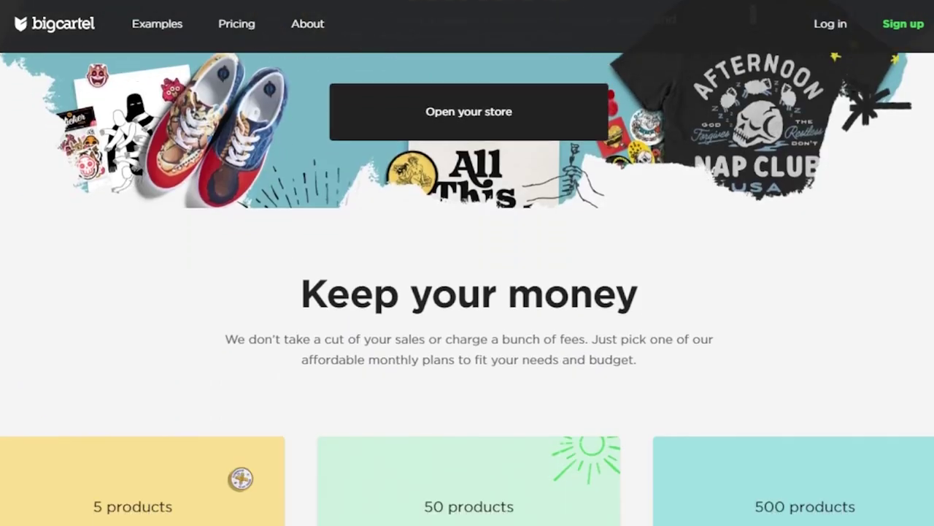
{"action": "scroll", "coordinate": [468, 292], "scroll_direction": "down", "scroll_amount": 9}
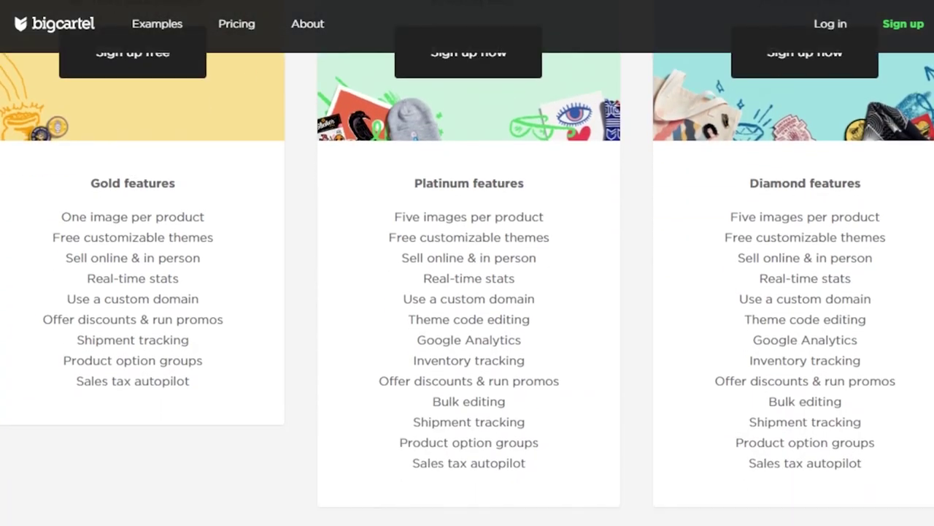
{"action": "scroll", "coordinate": [467, 292], "scroll_direction": "up", "scroll_amount": 9}
{"action": "scroll", "coordinate": [467, 292], "scroll_direction": "down", "scroll_amount": 5}
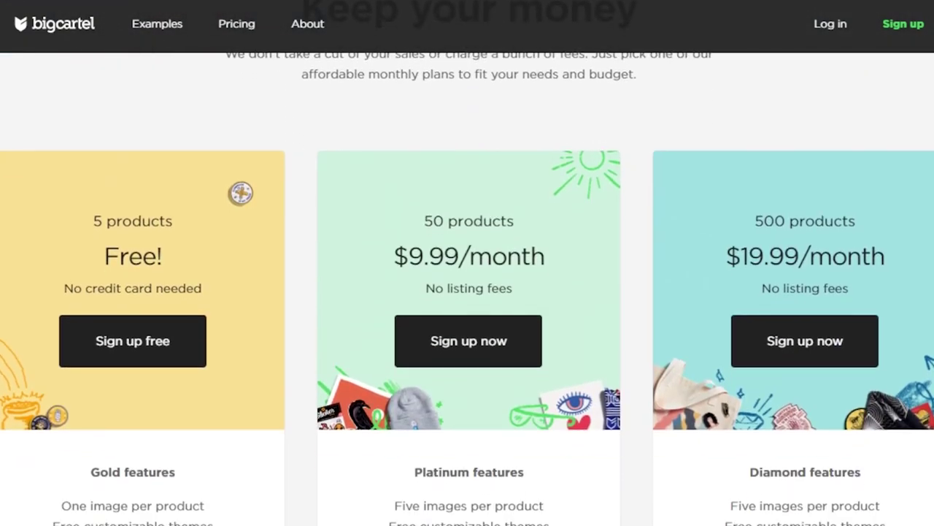
{"action": "scroll", "coordinate": [467, 292], "scroll_direction": "down", "scroll_amount": 3}
{"action": "scroll", "coordinate": [468, 292], "scroll_direction": "up", "scroll_amount": 3}
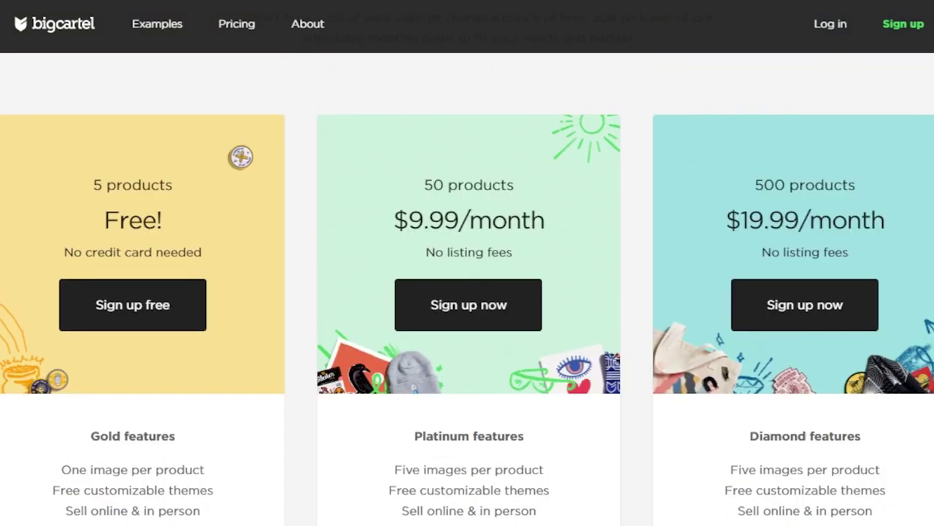
{"action": "scroll", "coordinate": [467, 307], "scroll_direction": "down", "scroll_amount": 1}
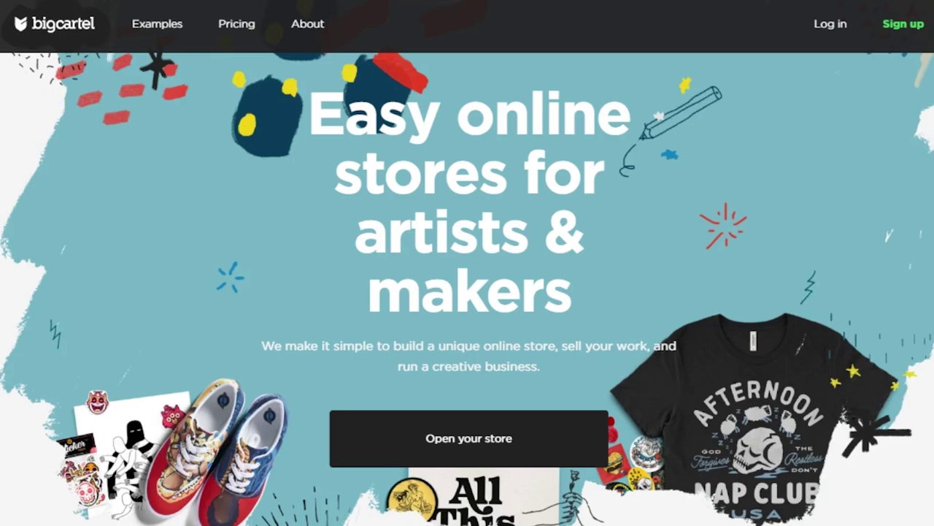
{"action": "scroll", "coordinate": [467, 263], "scroll_direction": "down", "scroll_amount": 6}
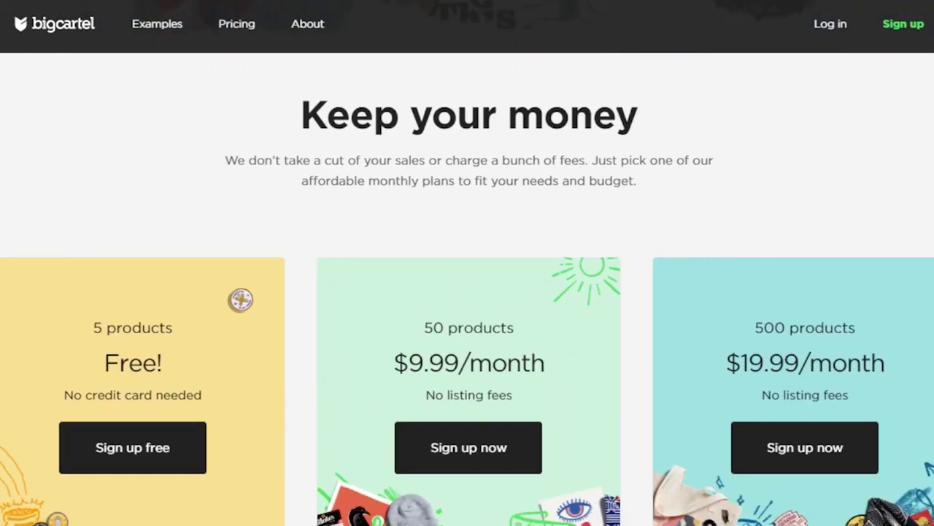
{"action": "scroll", "coordinate": [467, 292], "scroll_direction": "down", "scroll_amount": 10}
{"action": "scroll", "coordinate": [467, 292], "scroll_direction": "up", "scroll_amount": 15}
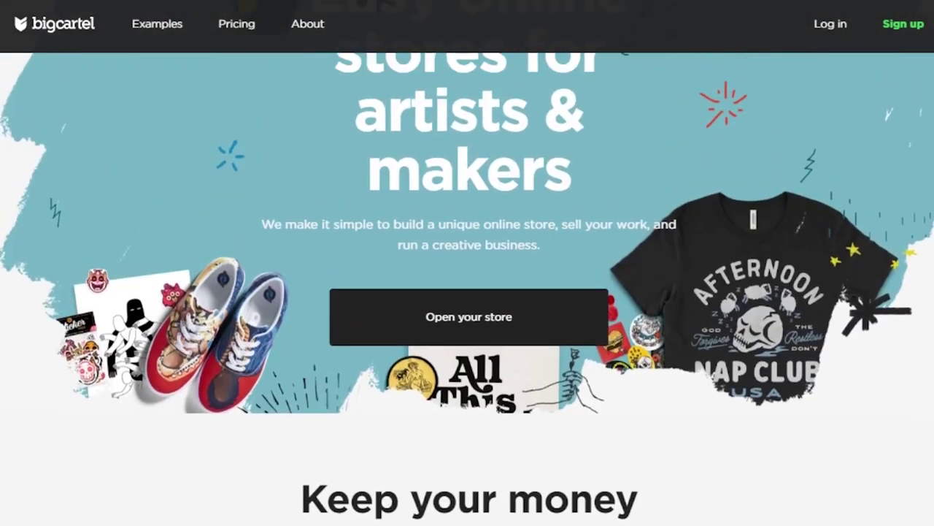
{"action": "scroll", "coordinate": [487, 132], "scroll_direction": "down", "scroll_amount": 8}
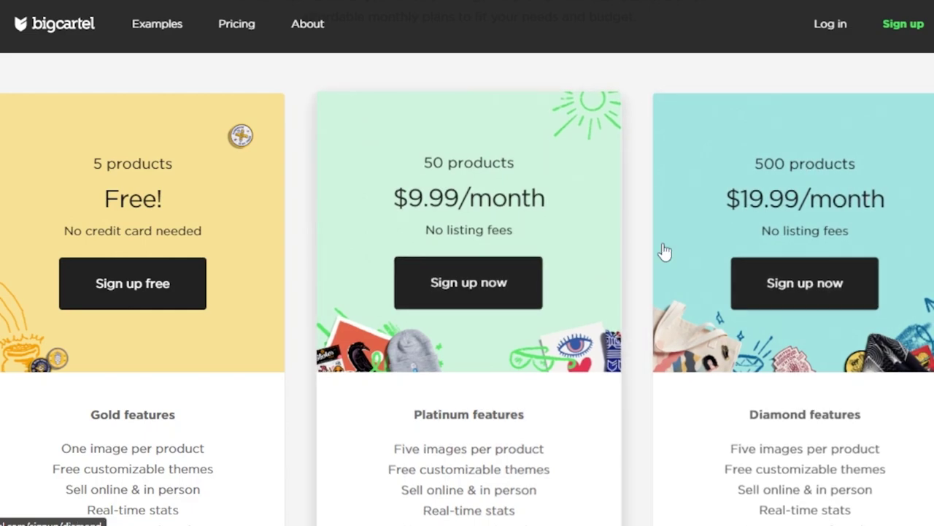
{"action": "scroll", "coordinate": [664, 251], "scroll_direction": "up", "scroll_amount": 4}
{"action": "scroll", "coordinate": [467, 292], "scroll_direction": "up", "scroll_amount": 4}
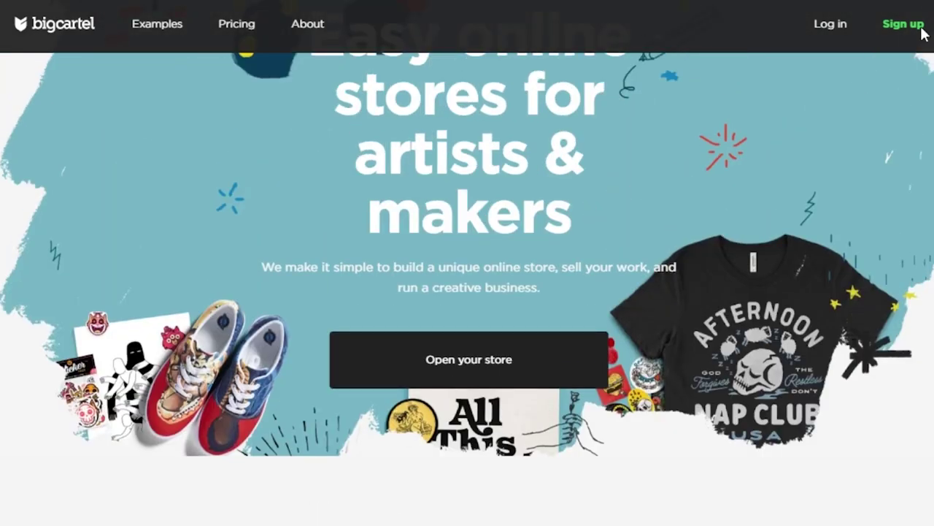
Open the sign-up page for a new store account
{"action": "left_click", "coordinate": [893, 29]}
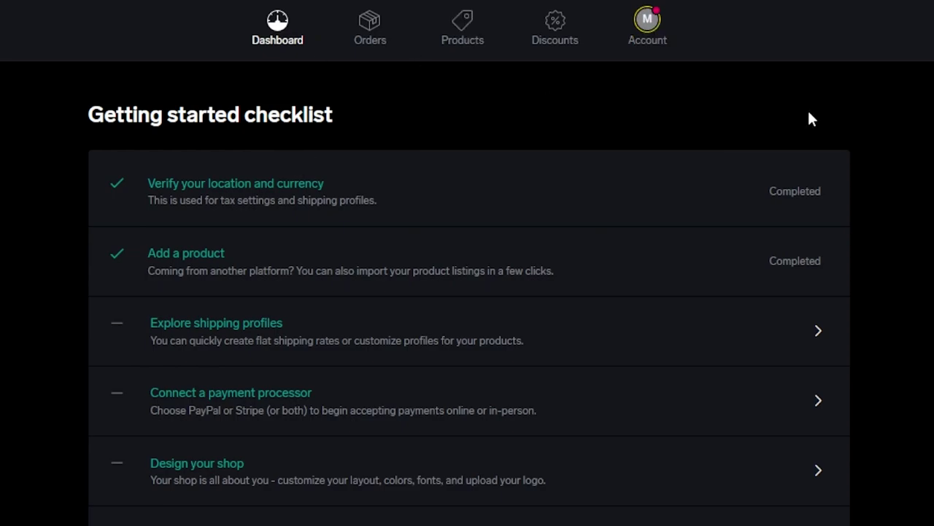
Open the store's product list from the getting started checklist's Add a product item and start a new product
{"action": "scroll", "coordinate": [392, 156], "scroll_direction": "down", "scroll_amount": 2}
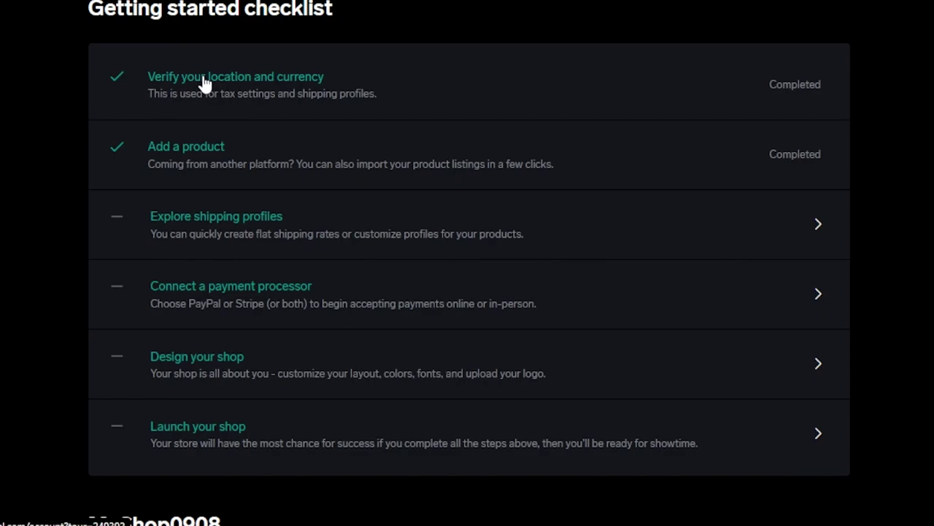
{"action": "left_click", "coordinate": [185, 154]}
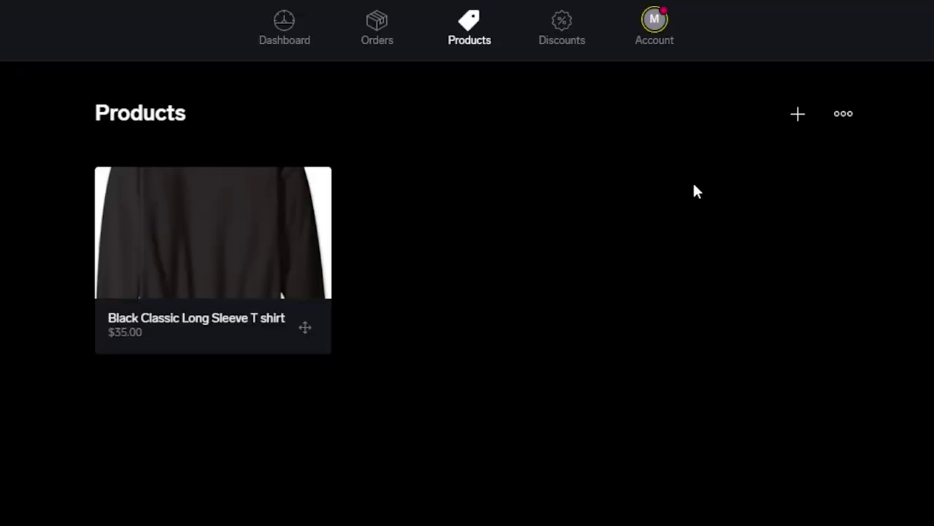
{"action": "left_click", "coordinate": [797, 116]}
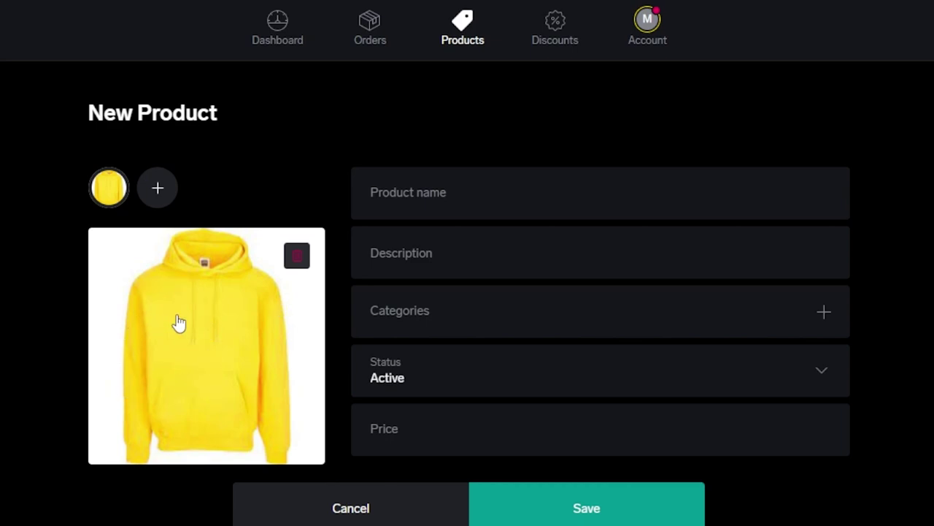
Name the product "yellow Hoodie" and enter "yellow unisex hoodie" as its description
{"action": "left_click", "coordinate": [427, 191]}
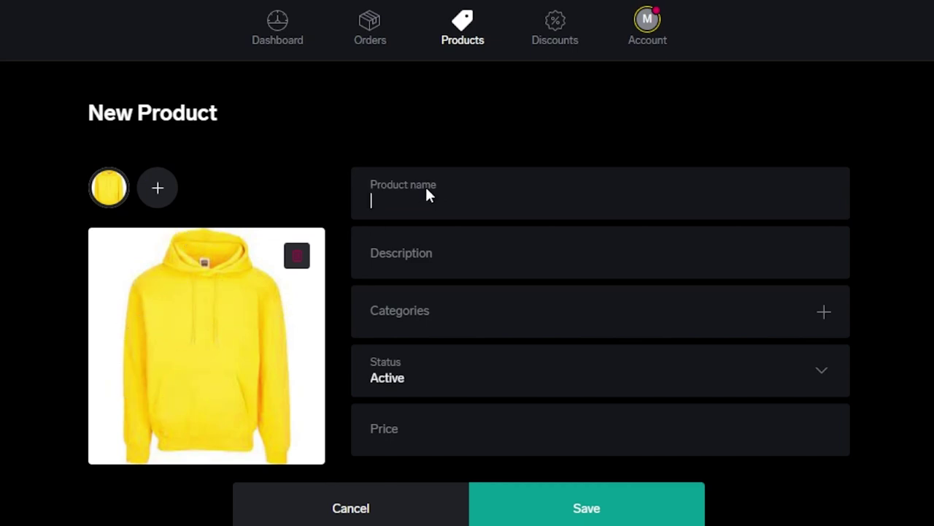
{"action": "type", "text": "yel"}
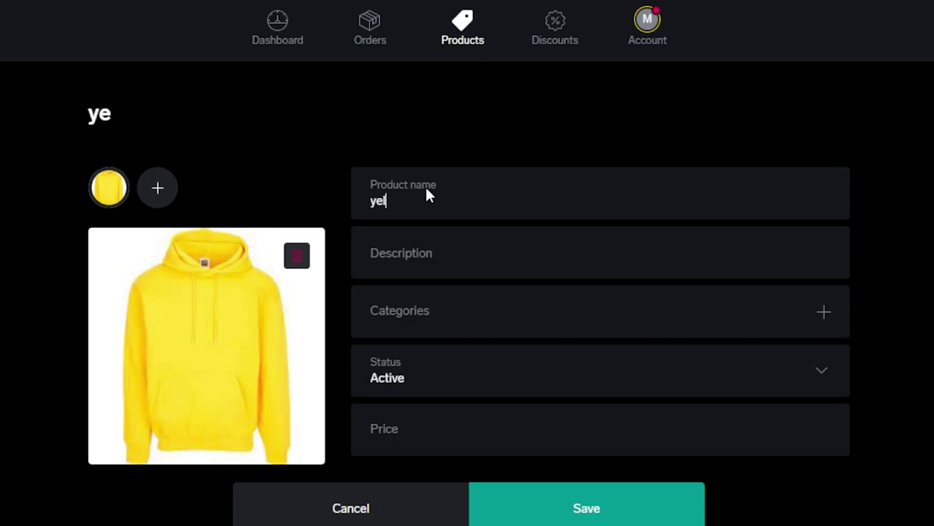
{"action": "type", "text": "low "}
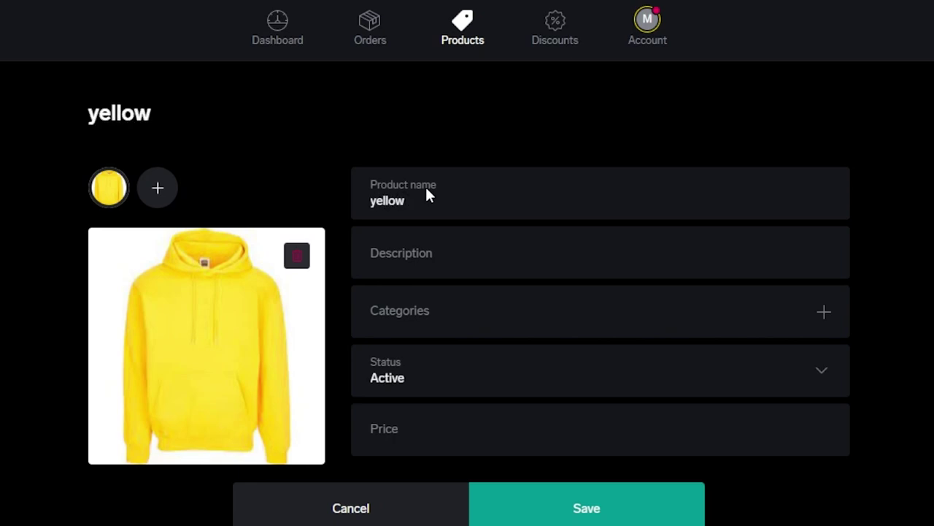
{"action": "type", "text": "Hoodie"}
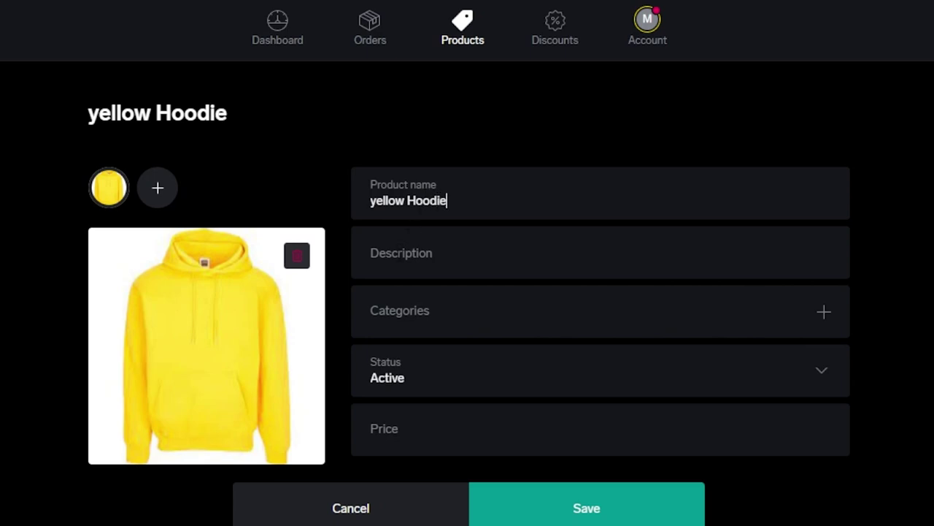
{"action": "left_click", "coordinate": [379, 261]}
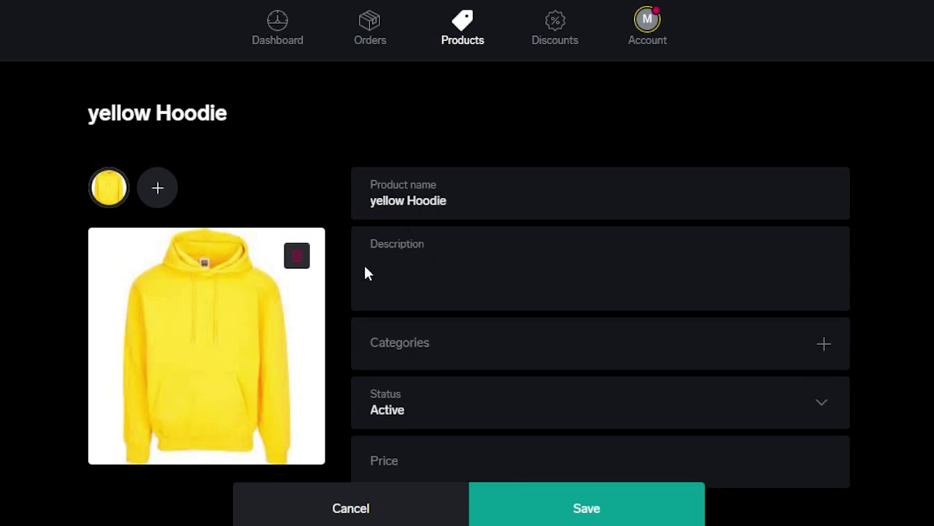
{"action": "type", "text": "yellow unisex hoodie"}
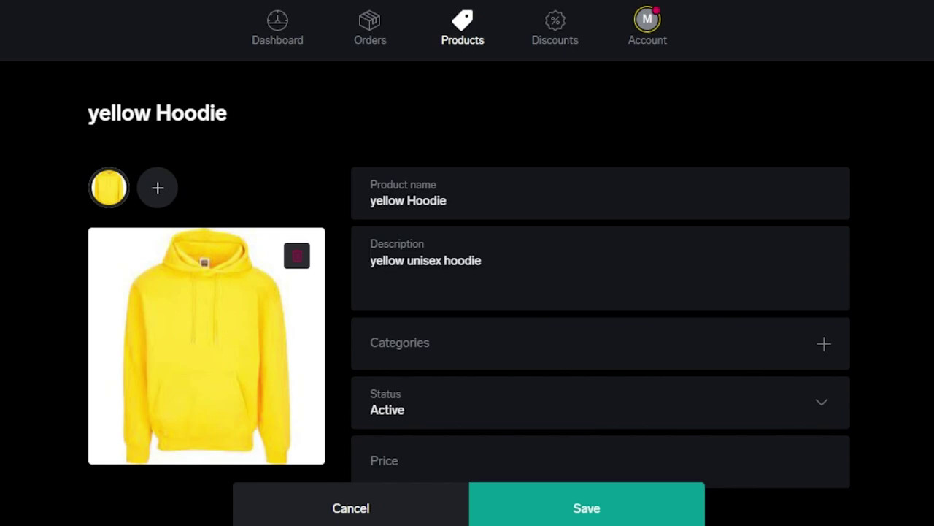
Assign the yellow hoodie product to the clothes category
{"action": "scroll", "coordinate": [730, 292], "scroll_direction": "down", "scroll_amount": 1}
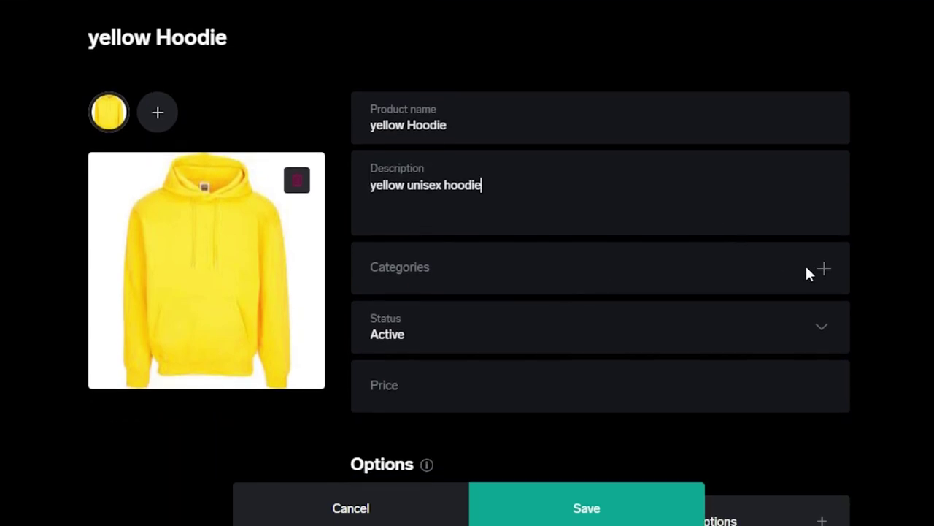
{"action": "left_click", "coordinate": [823, 270]}
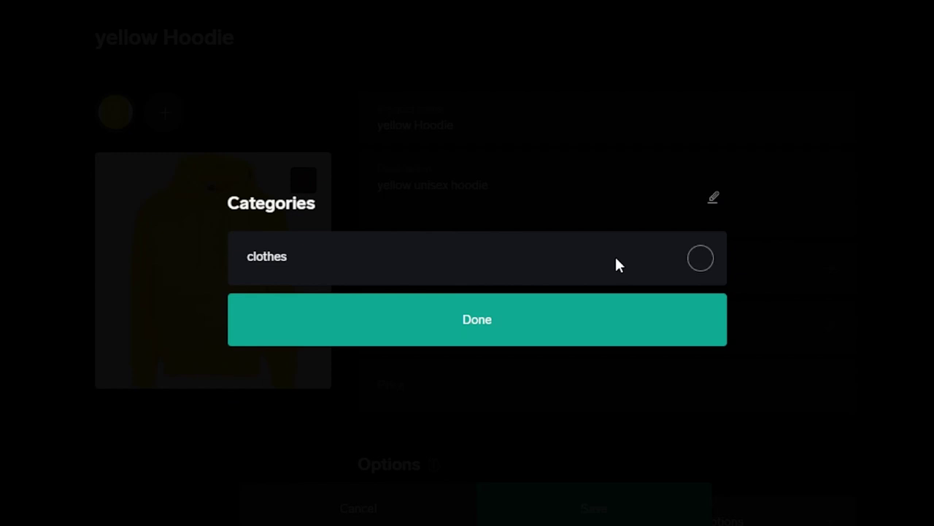
{"action": "left_click", "coordinate": [700, 259]}
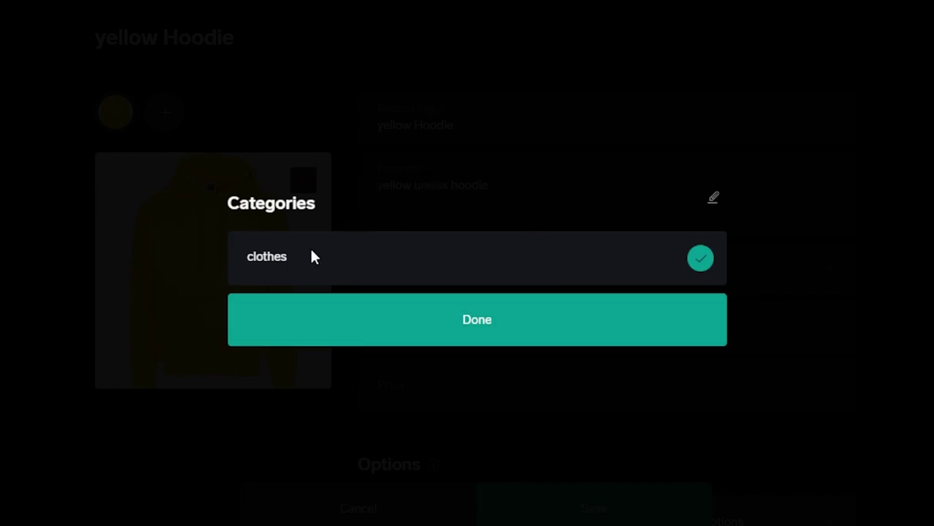
{"action": "left_click", "coordinate": [438, 322]}
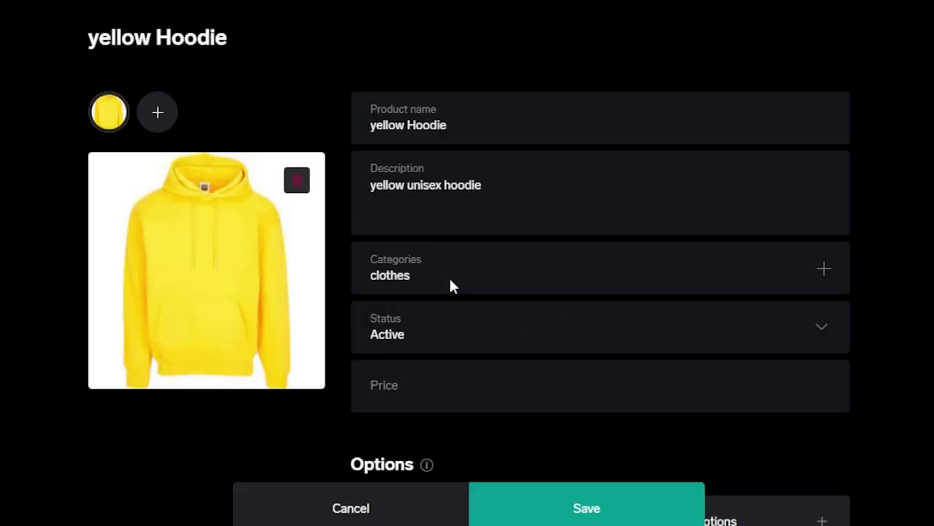
Choose Active as the product's status and set its price to $35.00
{"action": "left_click", "coordinate": [823, 333]}
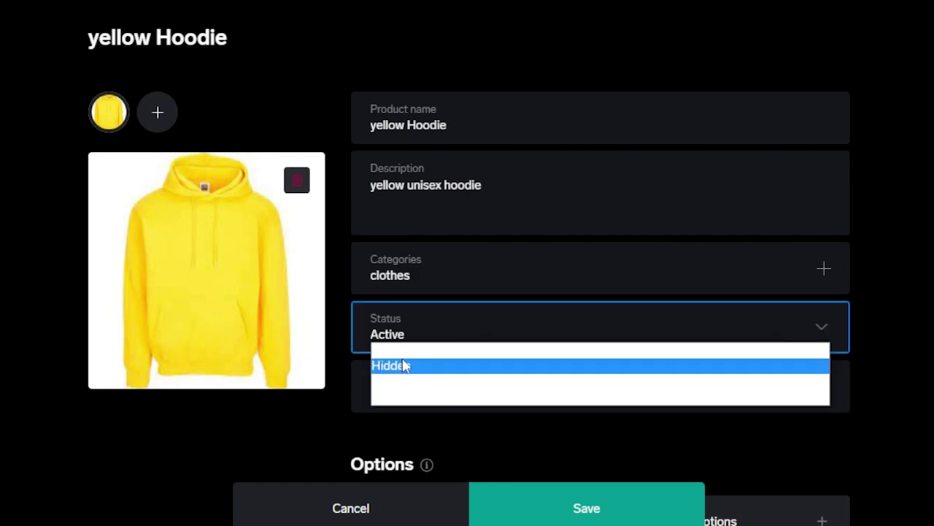
{"action": "left_click", "coordinate": [402, 355]}
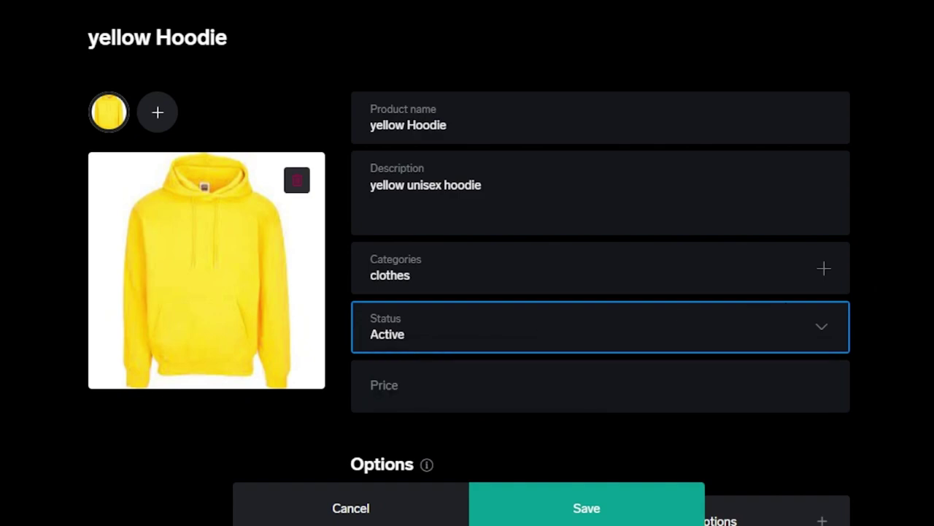
{"action": "scroll", "coordinate": [467, 292], "scroll_direction": "down", "scroll_amount": 3}
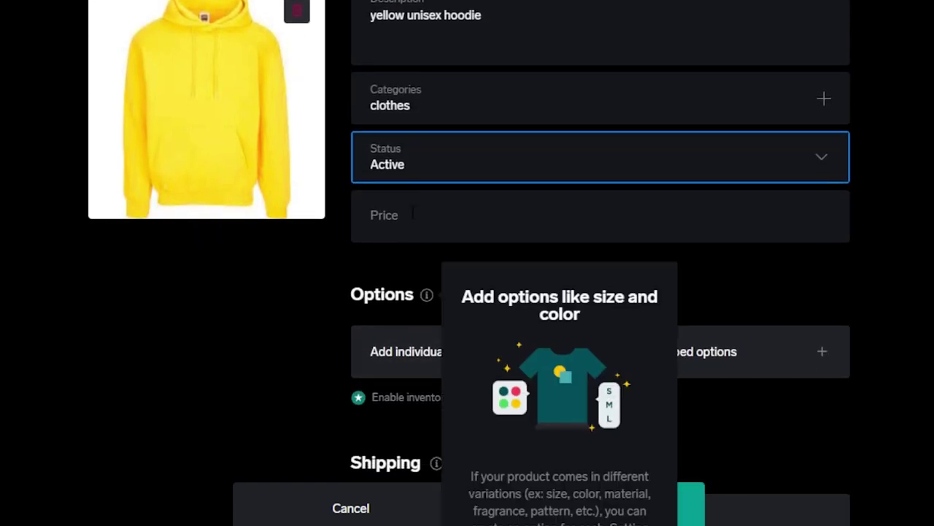
{"action": "left_click", "coordinate": [412, 219]}
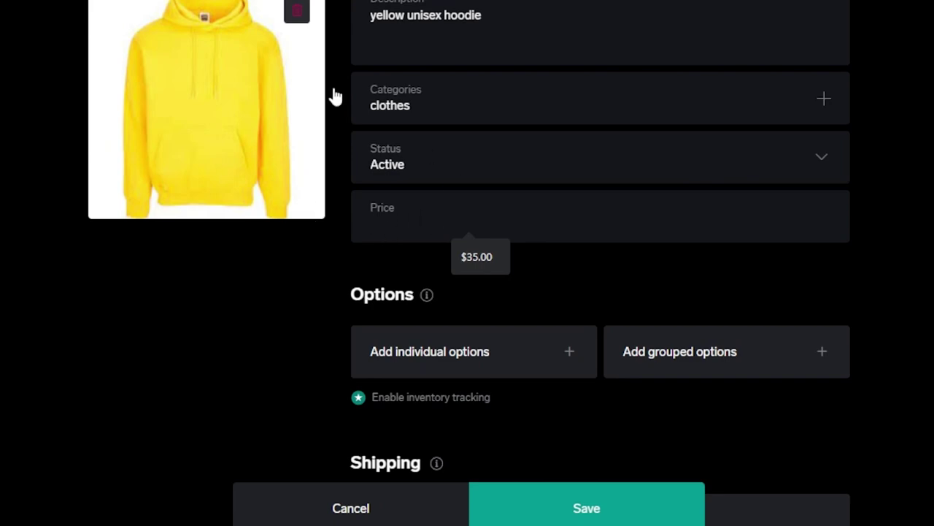
{"action": "left_click", "coordinate": [493, 255]}
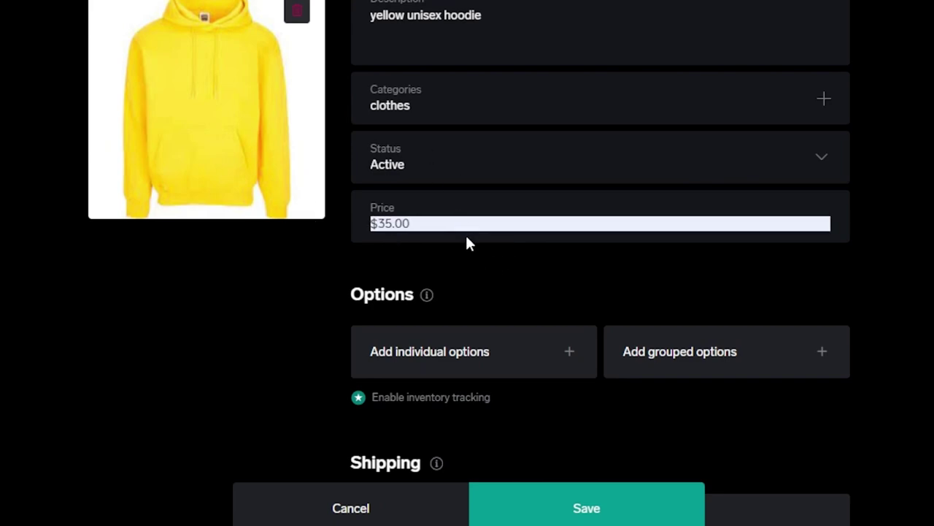
Add two individual options to the product, named "medium yellow" and "large yellow"
{"action": "scroll", "coordinate": [466, 235], "scroll_direction": "down", "scroll_amount": 2}
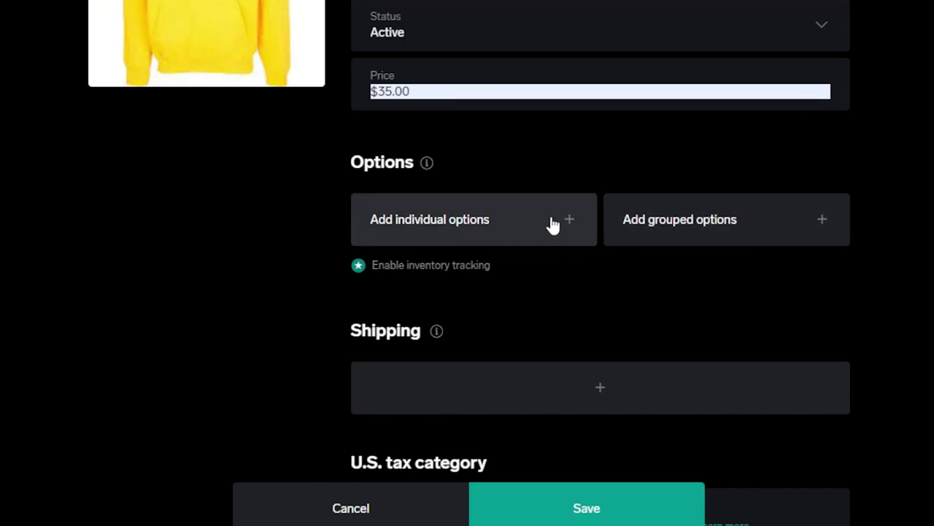
{"action": "left_click", "coordinate": [575, 221]}
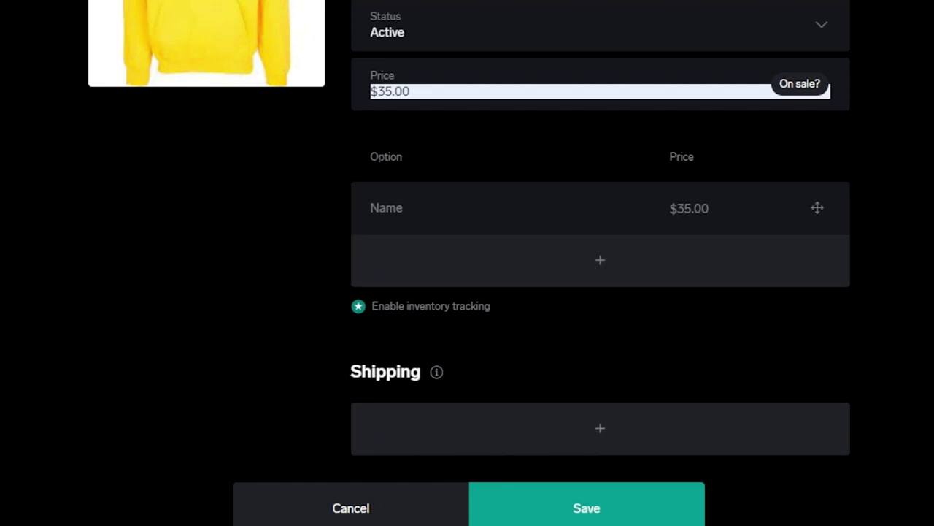
{"action": "left_click", "coordinate": [610, 265]}
{"action": "left_click", "coordinate": [429, 212]}
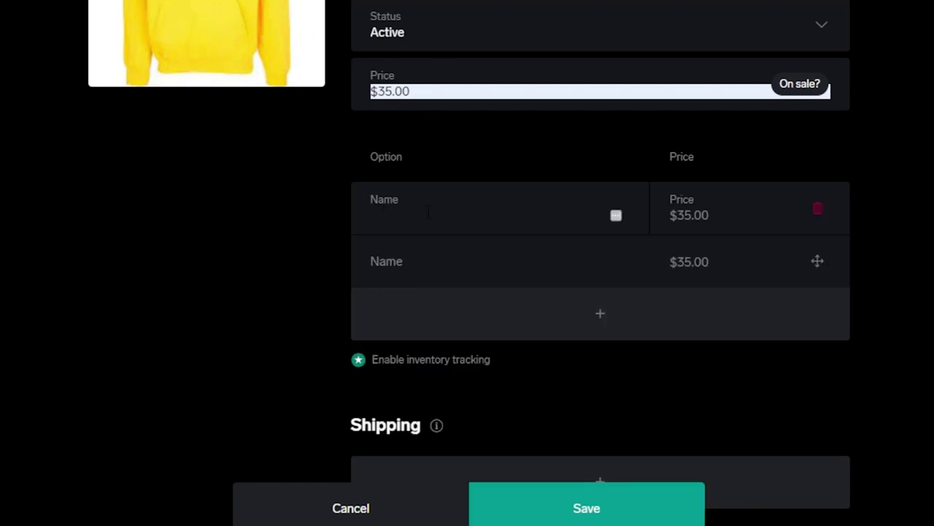
{"action": "type", "text": "medium yellow"}
{"action": "left_click", "coordinate": [390, 253]}
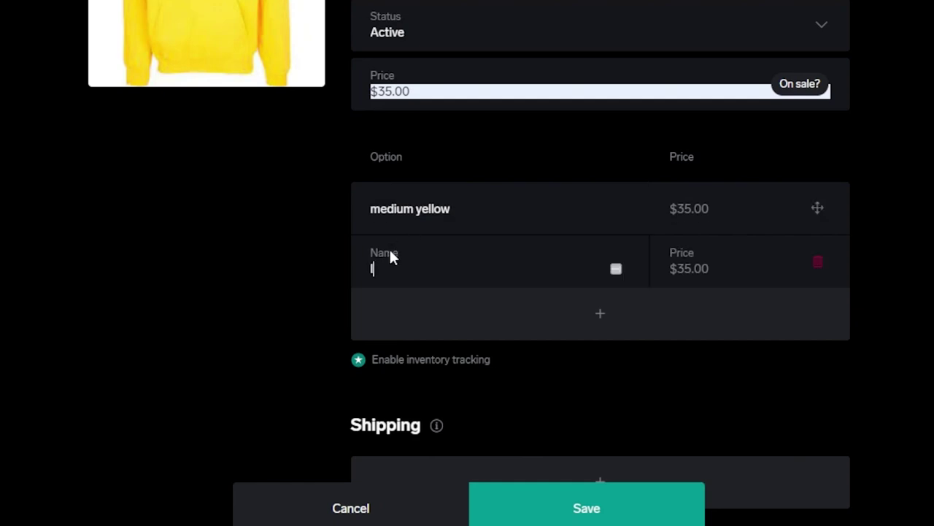
{"action": "type", "text": "large yellow"}
{"action": "left_click", "coordinate": [665, 448]}
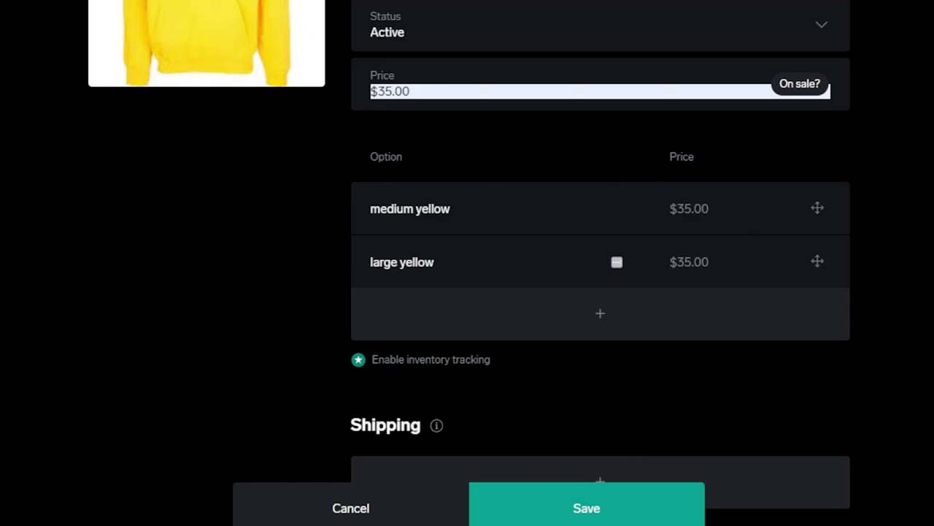
Start a shipping entry for the yellow hoodie, save the product and return to the product list
{"action": "scroll", "coordinate": [627, 247], "scroll_direction": "down", "scroll_amount": 4}
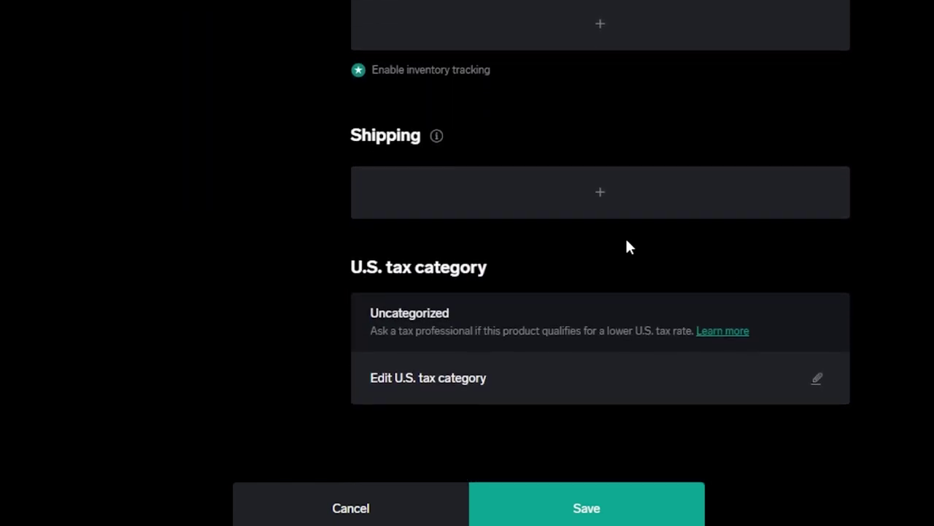
{"action": "left_click", "coordinate": [608, 204]}
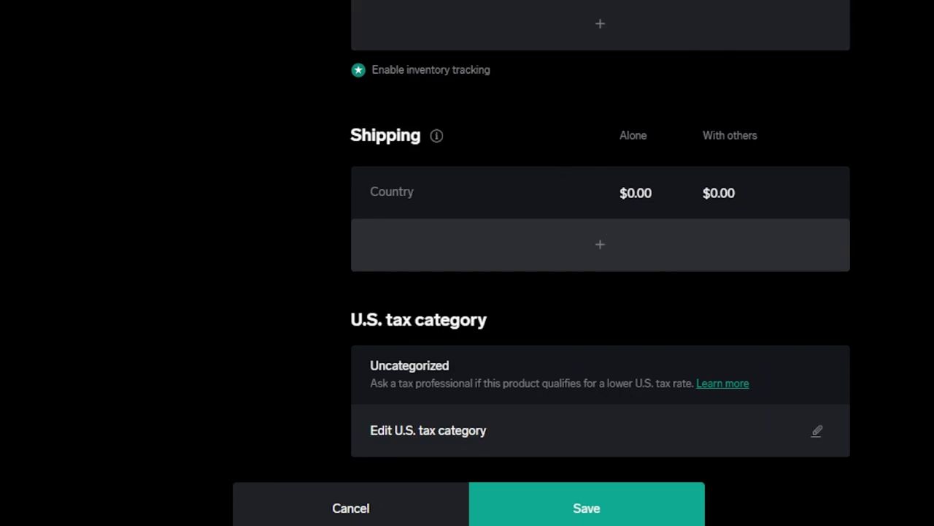
{"action": "scroll", "coordinate": [600, 255], "scroll_direction": "down", "scroll_amount": 3}
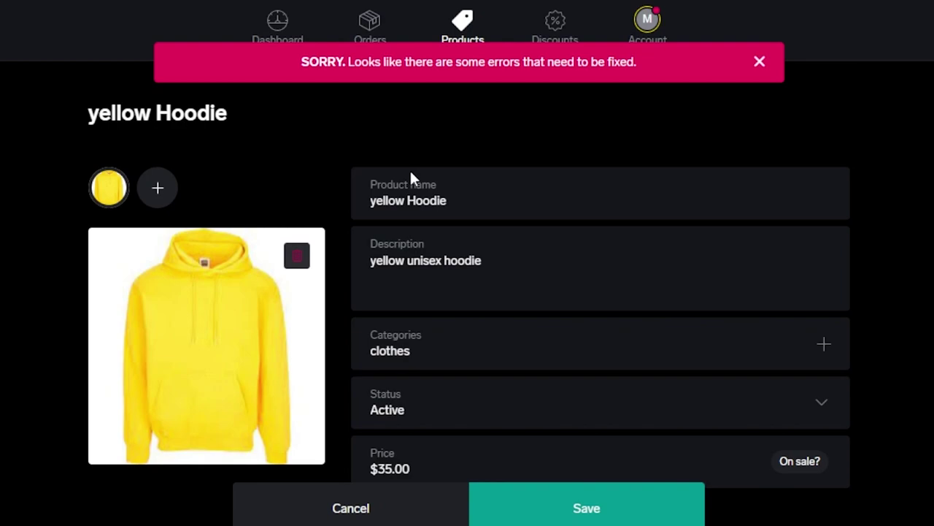
{"action": "scroll", "coordinate": [467, 292], "scroll_direction": "down", "scroll_amount": 5}
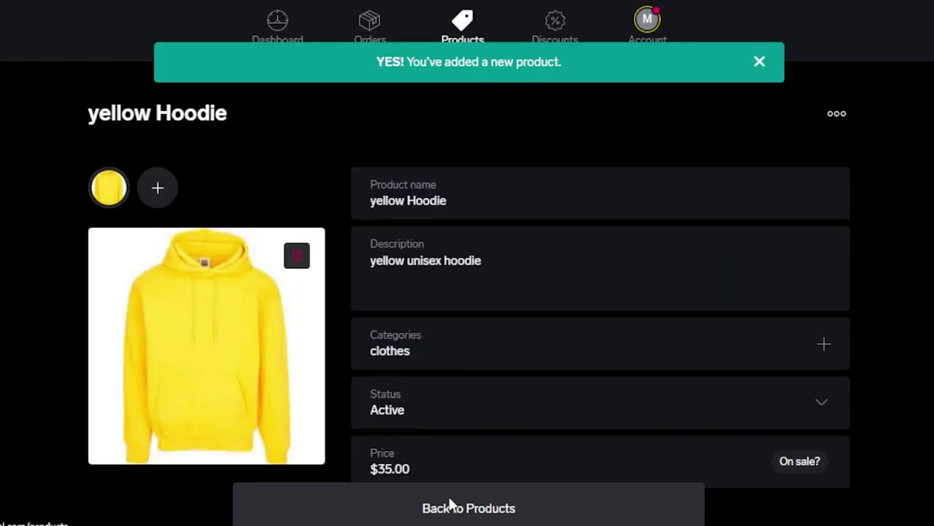
{"action": "left_click", "coordinate": [450, 505]}
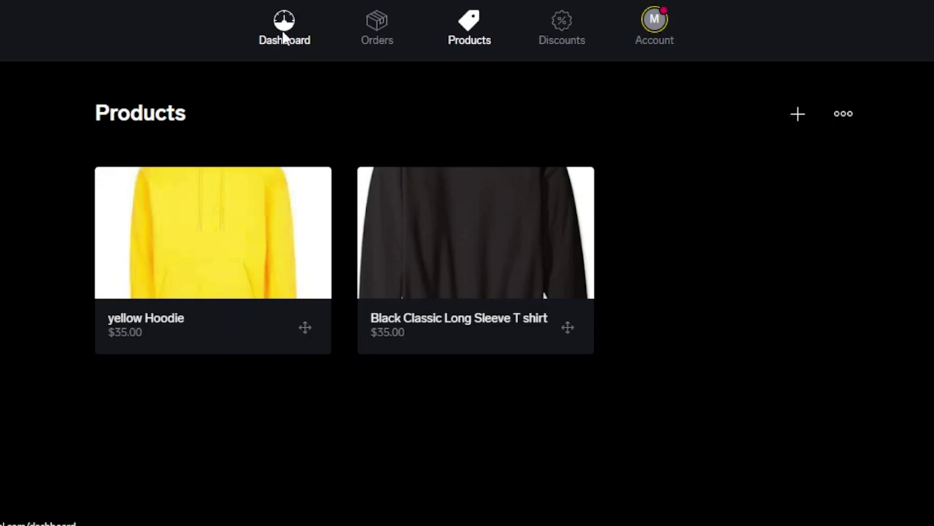
Open the shop's shipping settings by way of the dashboard checklist's shipping profiles item
{"action": "left_click", "coordinate": [246, 54]}
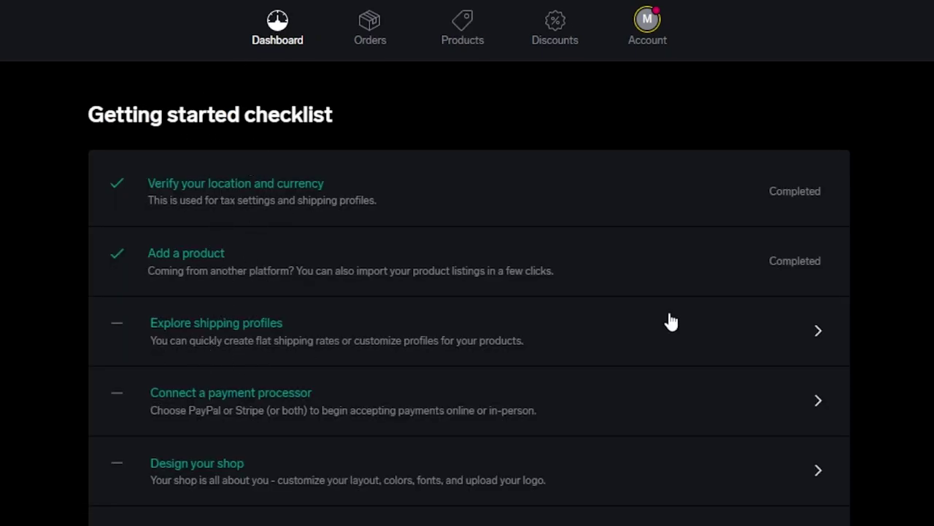
{"action": "left_click", "coordinate": [810, 330]}
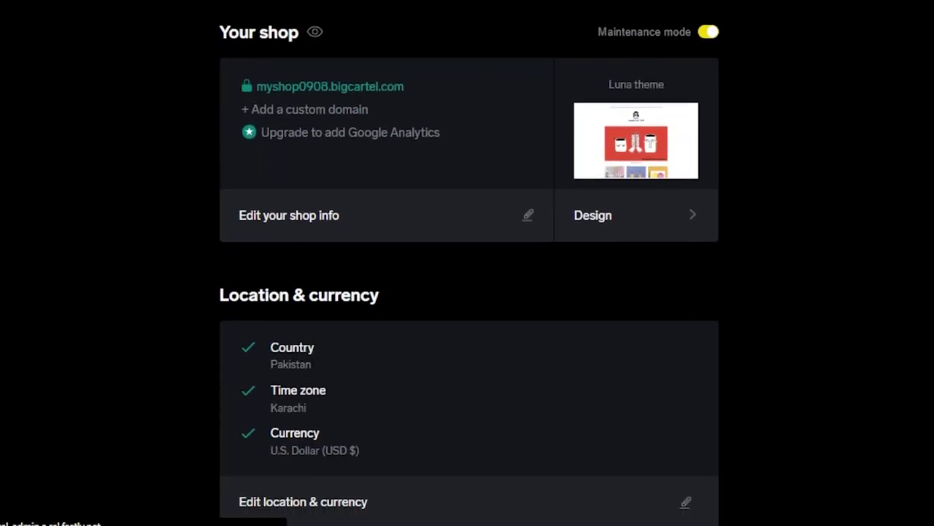
{"action": "scroll", "coordinate": [469, 263], "scroll_direction": "down", "scroll_amount": 11}
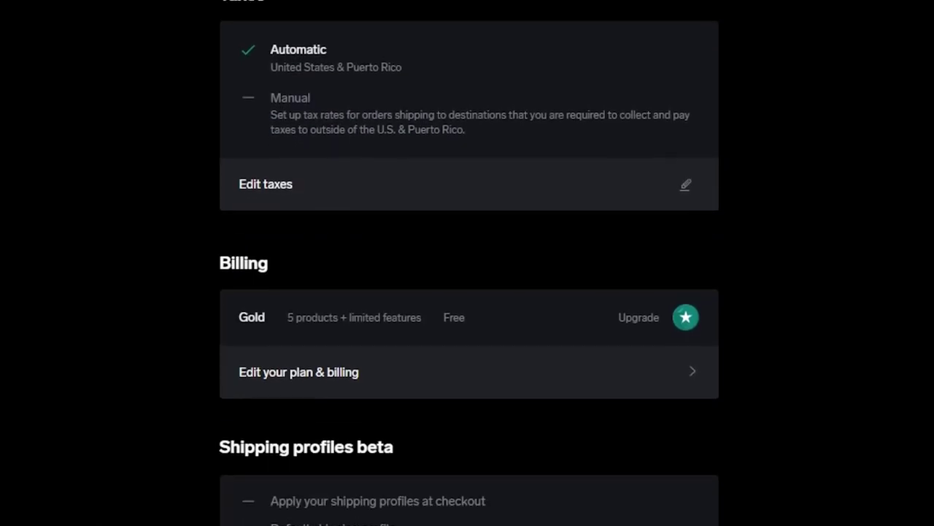
{"action": "scroll", "coordinate": [344, 359], "scroll_direction": "down", "scroll_amount": 4}
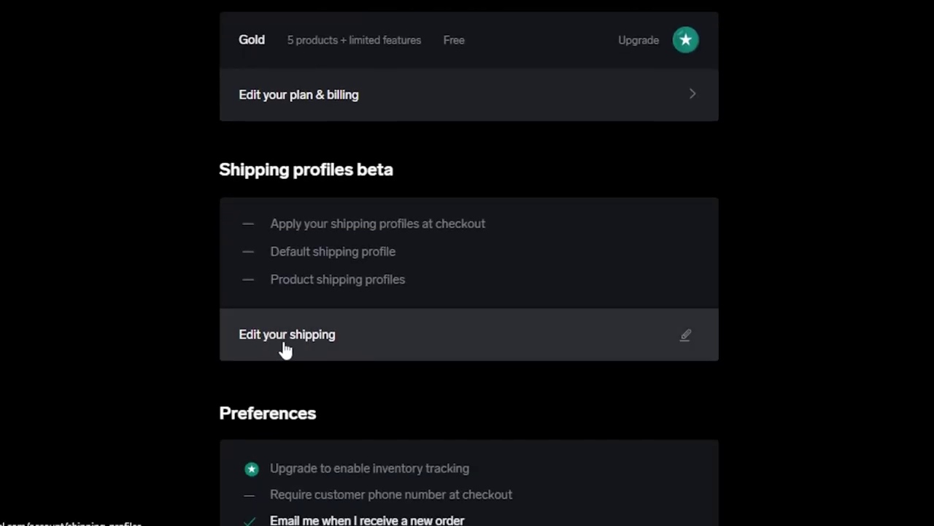
{"action": "left_click", "coordinate": [284, 343]}
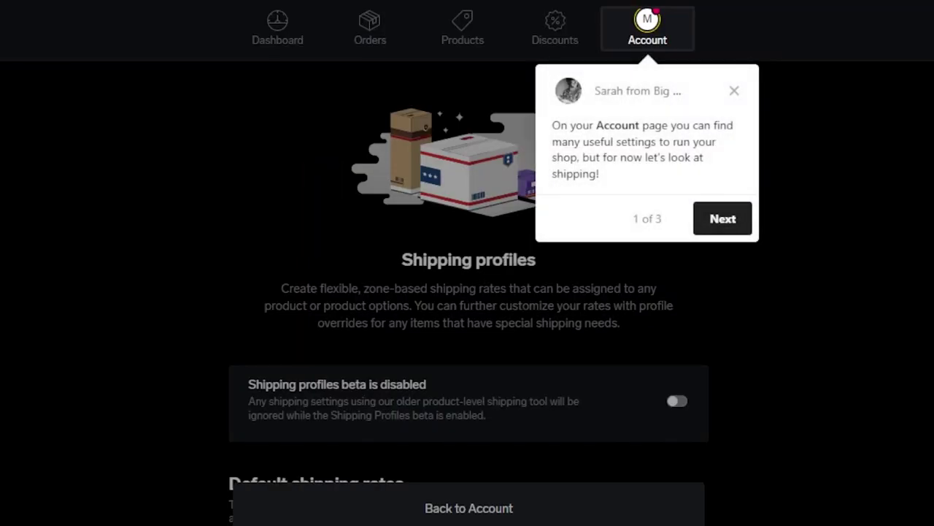
Review the shipping profiles page, including the default shipping rates and product shipping profiles options
{"action": "scroll", "coordinate": [584, 220], "scroll_direction": "down", "scroll_amount": 5}
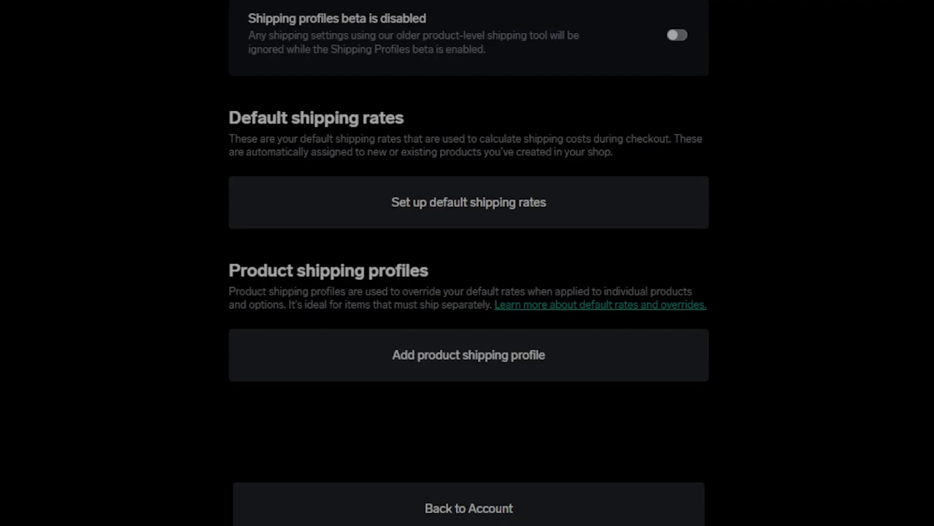
{"action": "scroll", "coordinate": [805, 61], "scroll_direction": "up", "scroll_amount": 5}
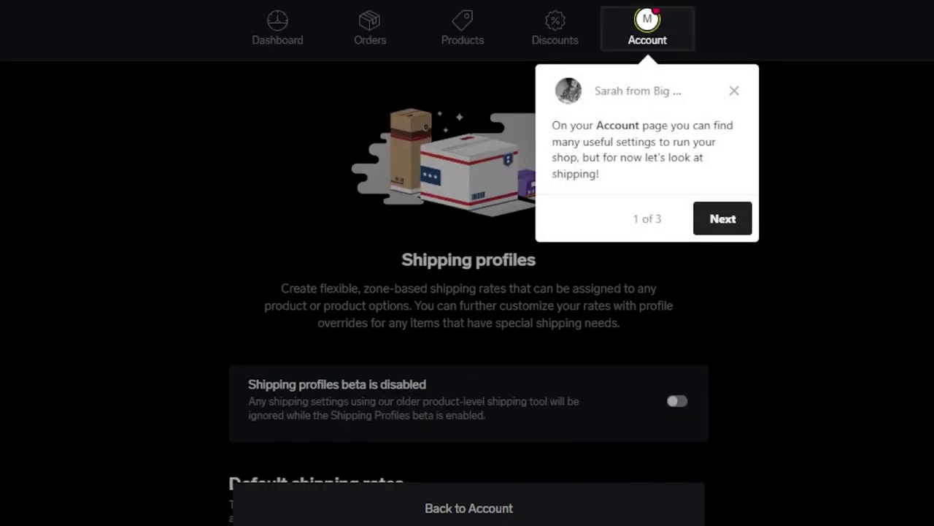
{"action": "scroll", "coordinate": [482, 401], "scroll_direction": "down", "scroll_amount": 5}
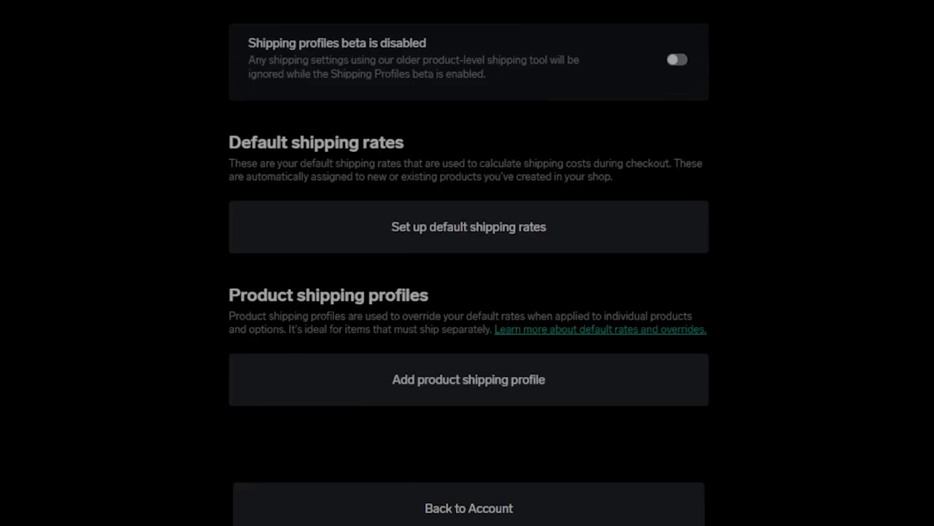
Return to the account settings and open the shop's design editor
{"action": "left_click", "coordinate": [459, 507]}
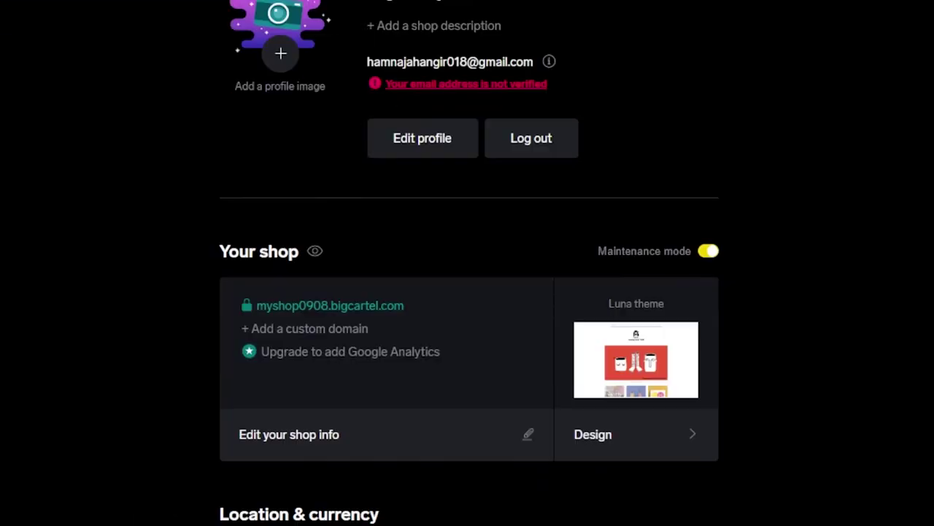
{"action": "scroll", "coordinate": [428, 152], "scroll_direction": "down", "scroll_amount": 3}
{"action": "scroll", "coordinate": [427, 153], "scroll_direction": "up", "scroll_amount": 1}
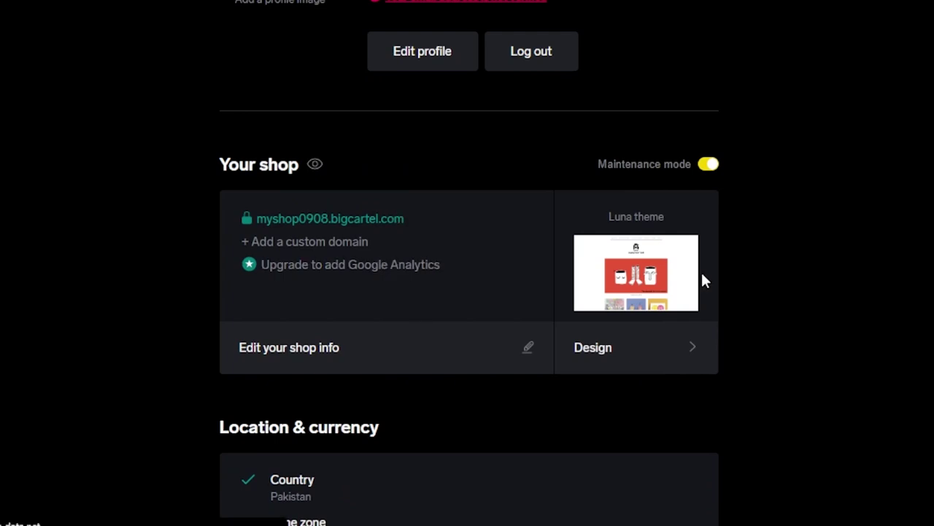
{"action": "left_click", "coordinate": [616, 359]}
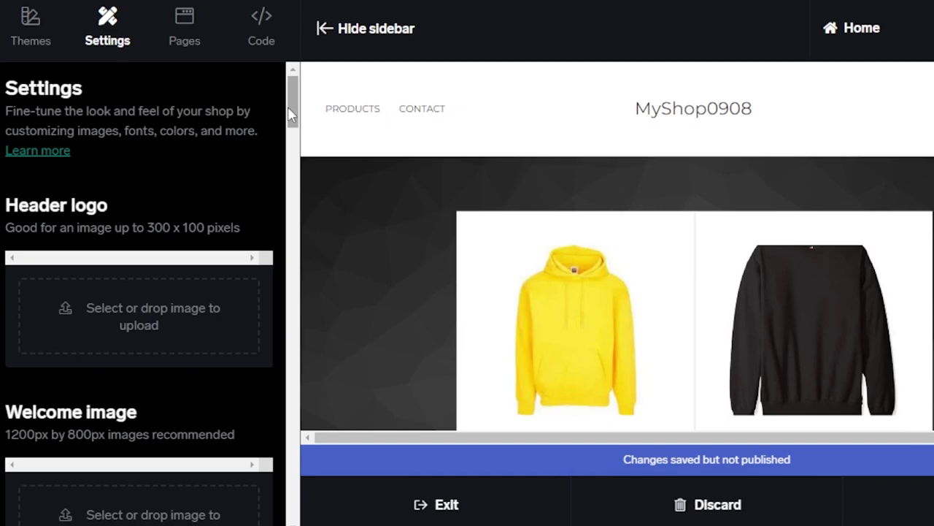
Browse the available shop themes and look over the current storefront preview
{"action": "left_click", "coordinate": [24, 43]}
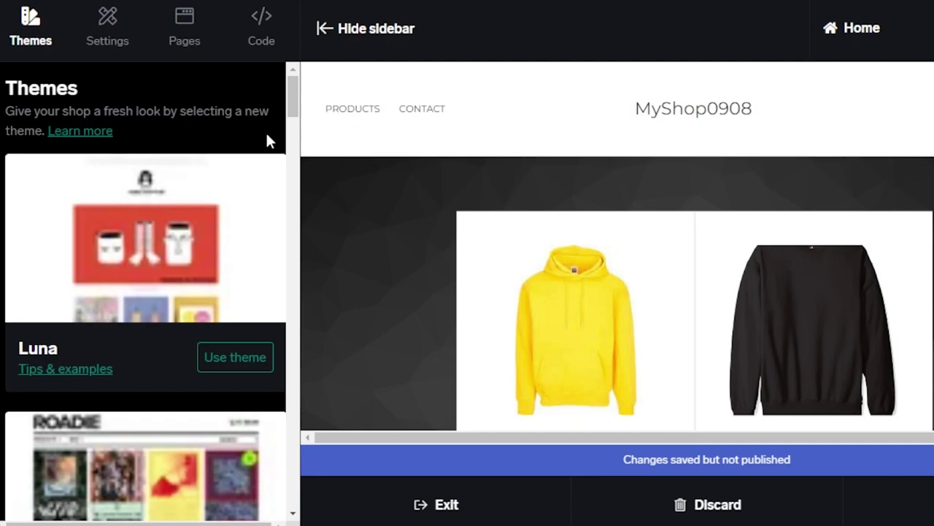
{"action": "left_click_drag", "start_coordinate": [293, 100], "coordinate": [205, 201]}
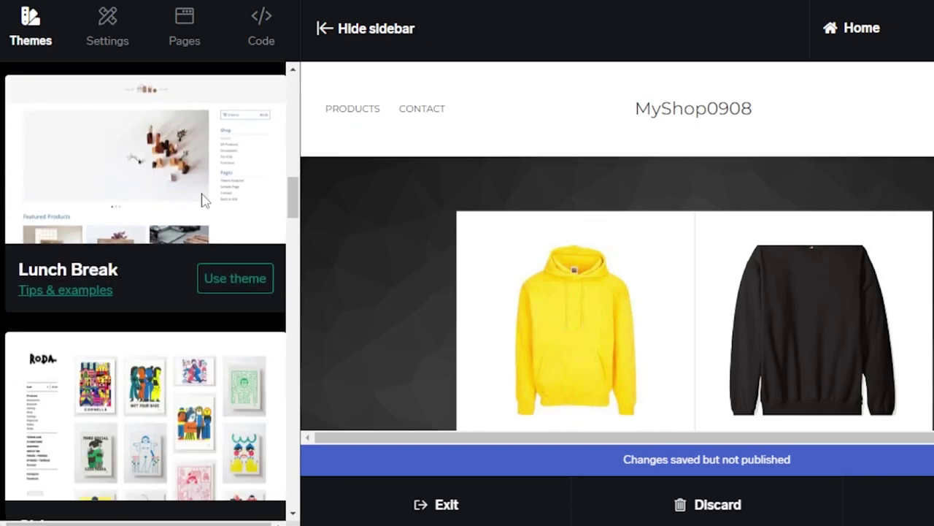
{"action": "left_click_drag", "start_coordinate": [183, 314], "coordinate": [5, 350]}
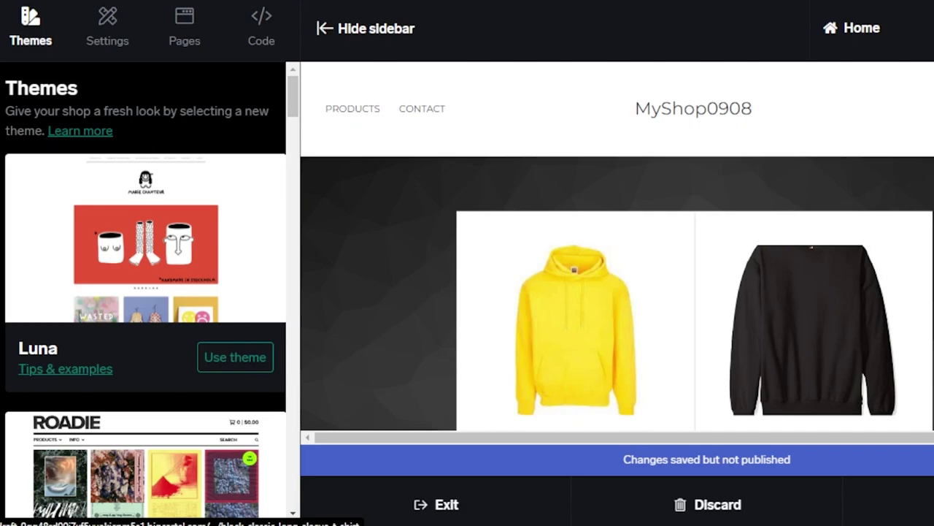
{"action": "scroll", "coordinate": [845, 226], "scroll_direction": "down", "scroll_amount": 1}
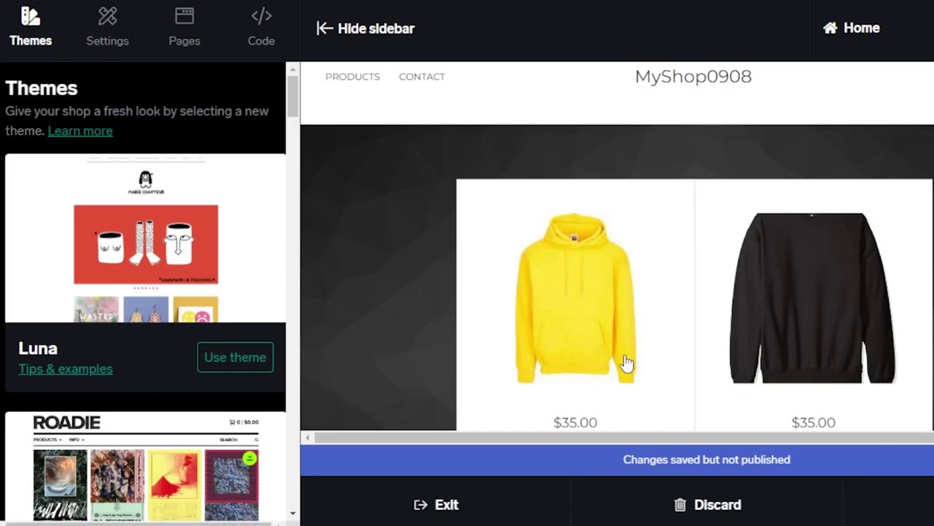
Review the design settings for images, colors, fonts and options, plus the custom pages and theme code sections
{"action": "left_click", "coordinate": [122, 17]}
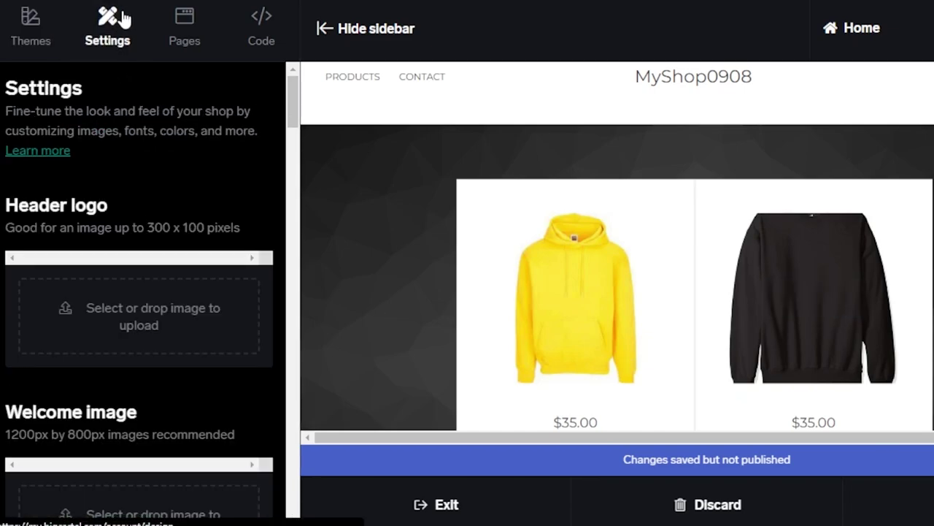
{"action": "left_click", "coordinate": [296, 140]}
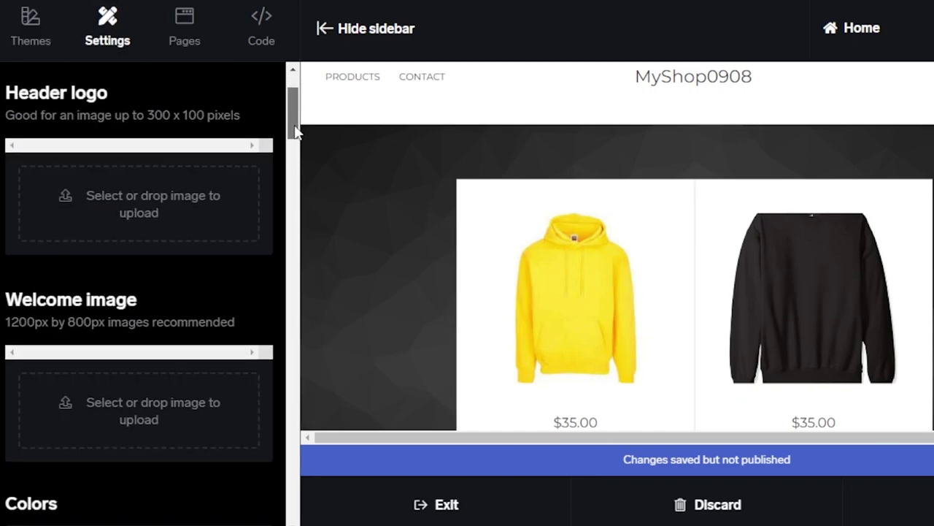
{"action": "scroll", "coordinate": [111, 140], "scroll_direction": "down", "scroll_amount": 4}
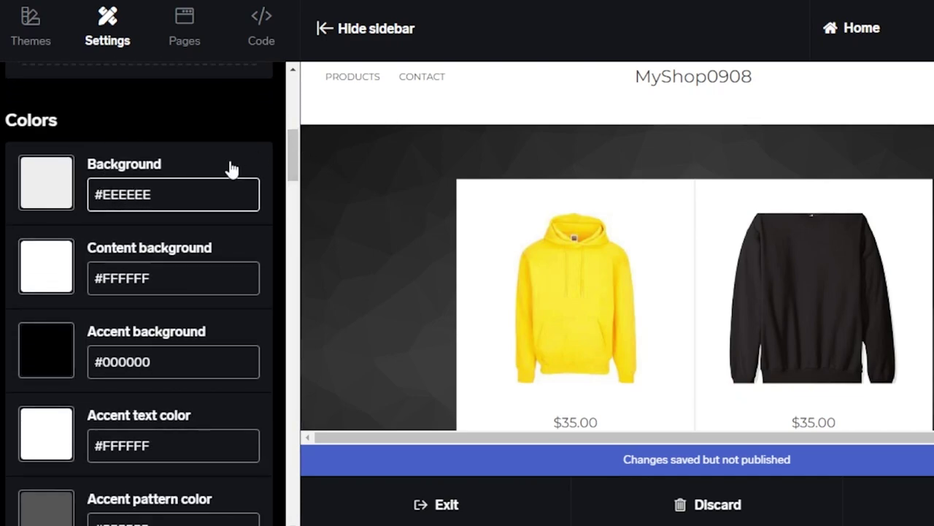
{"action": "left_click_drag", "start_coordinate": [290, 165], "coordinate": [292, 299]}
{"action": "scroll", "coordinate": [290, 228], "scroll_direction": "down", "scroll_amount": 1}
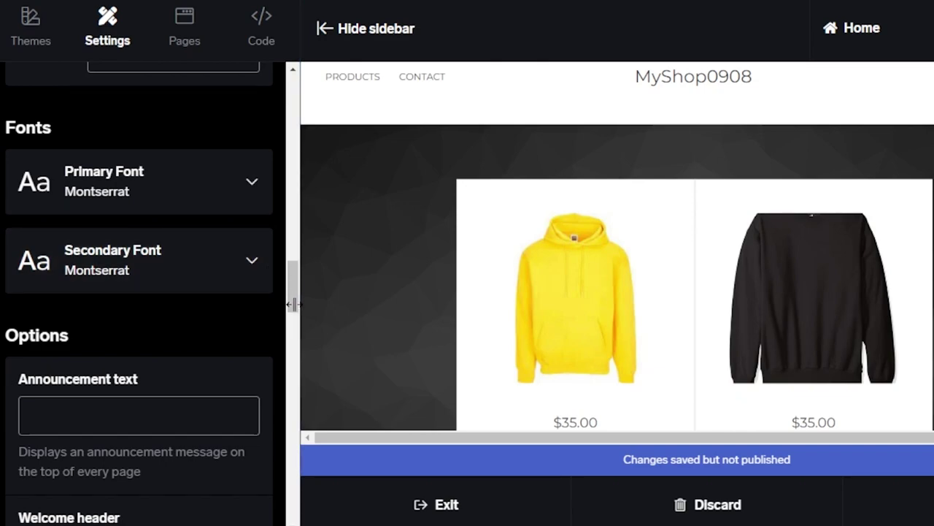
{"action": "left_click_drag", "start_coordinate": [292, 298], "coordinate": [294, 364]}
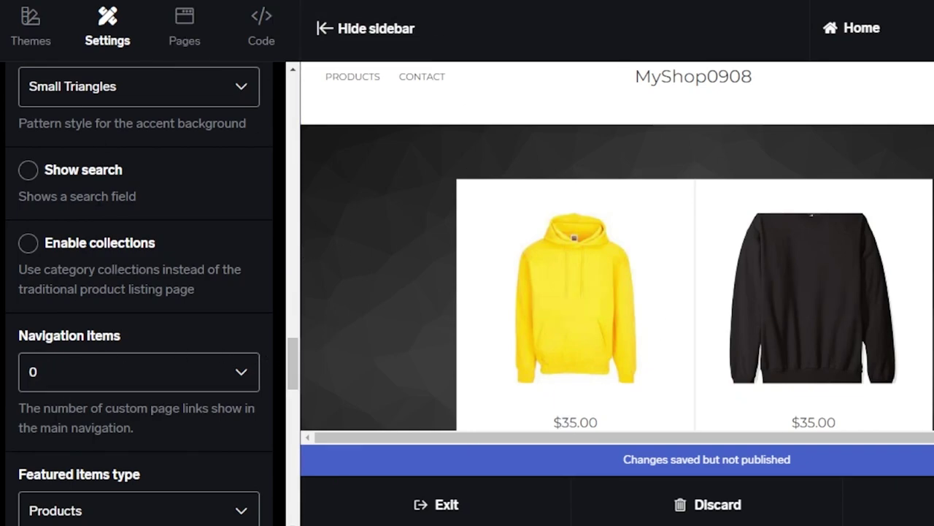
{"action": "left_click_drag", "start_coordinate": [293, 370], "coordinate": [291, 99]}
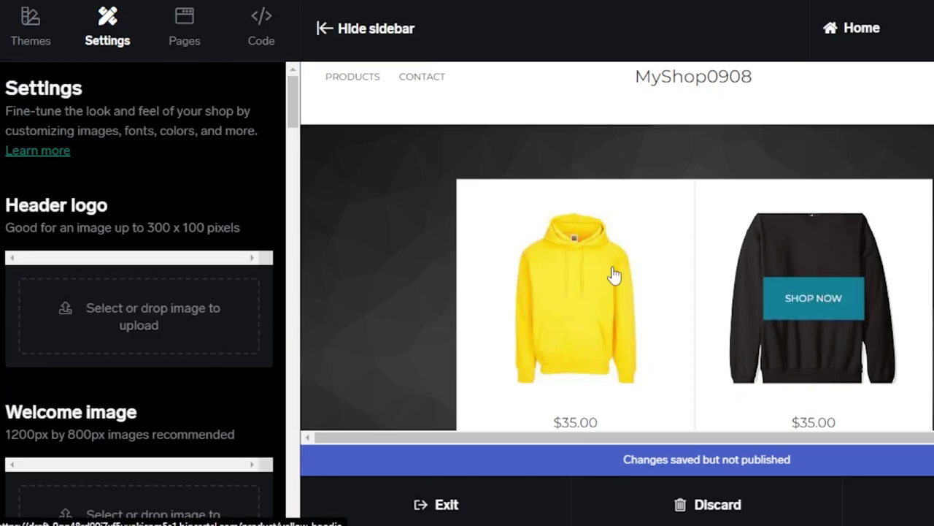
{"action": "left_click", "coordinate": [188, 24]}
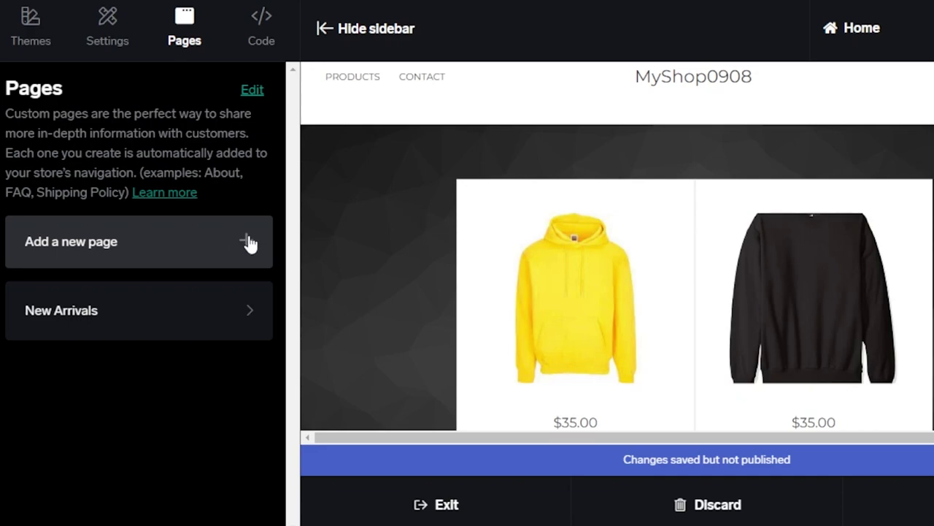
{"action": "left_click", "coordinate": [261, 46]}
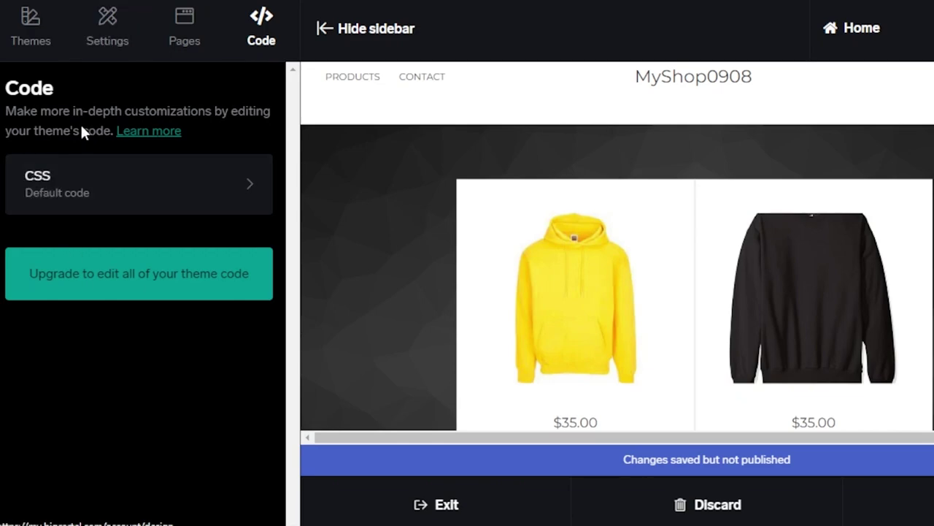
Try the clothes category link in the storefront preview and go back to the shop's home page
{"action": "mouse_move", "coordinate": [386, 89]}
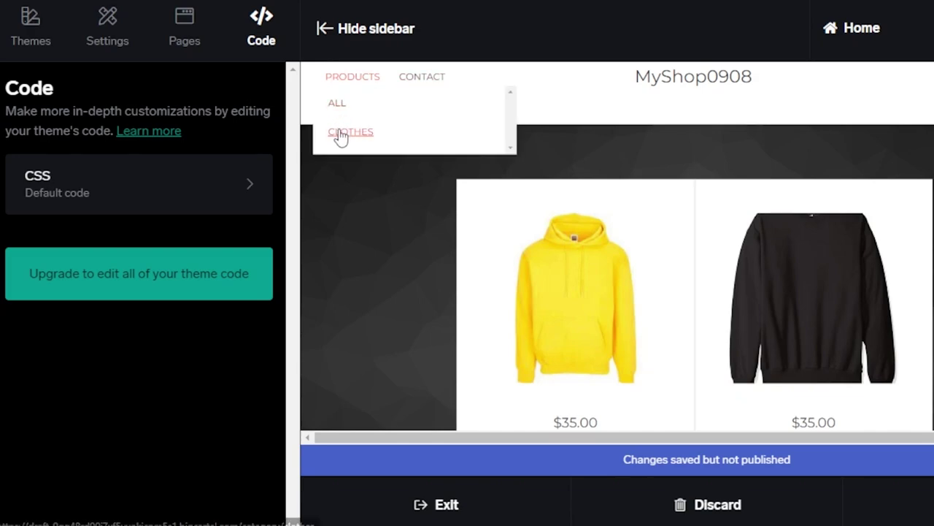
{"action": "left_click", "coordinate": [367, 131]}
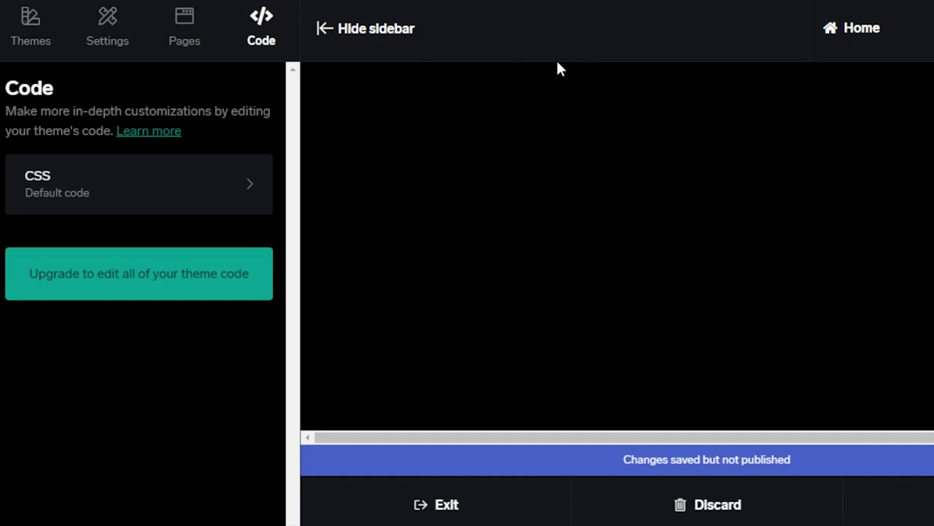
{"action": "left_click", "coordinate": [541, 343]}
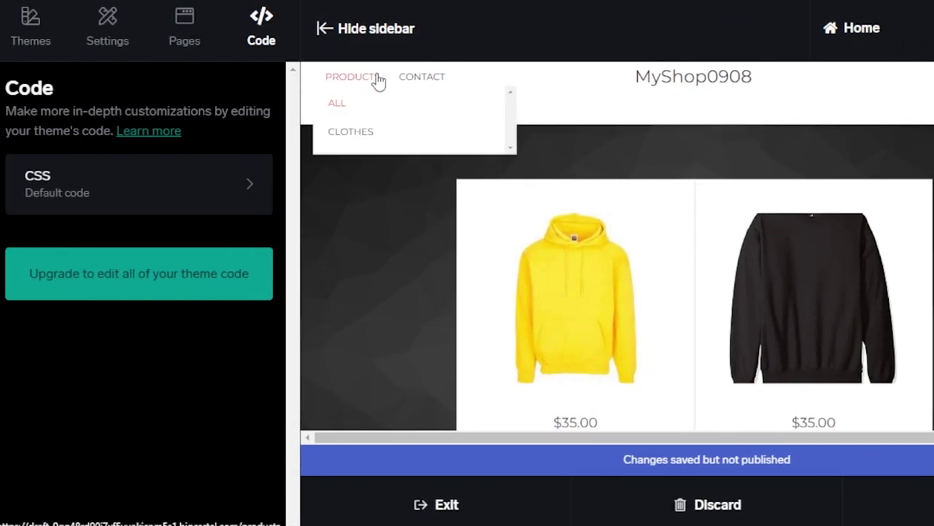
{"action": "left_click", "coordinate": [852, 28]}
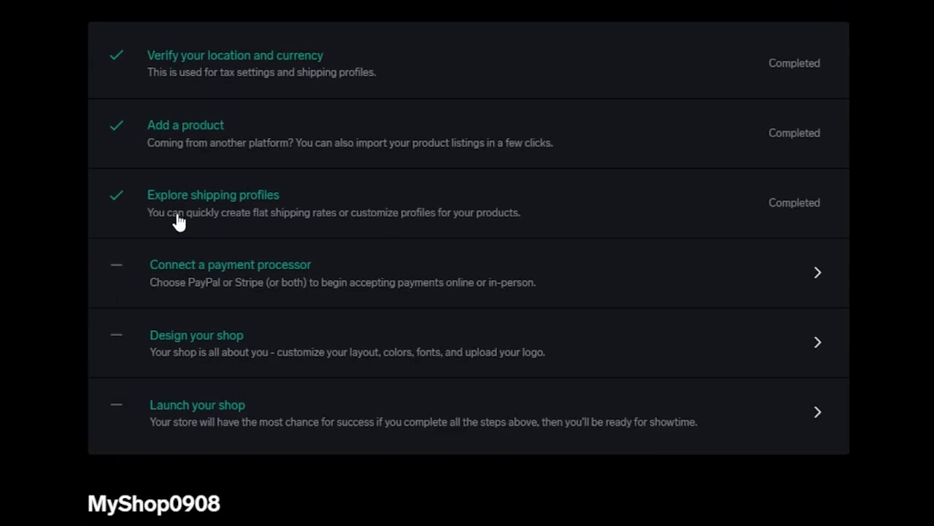
Examine the dashboard's visitor, order and revenue statistics and the figures for each product and category
{"action": "scroll", "coordinate": [467, 263], "scroll_direction": "down", "scroll_amount": 8}
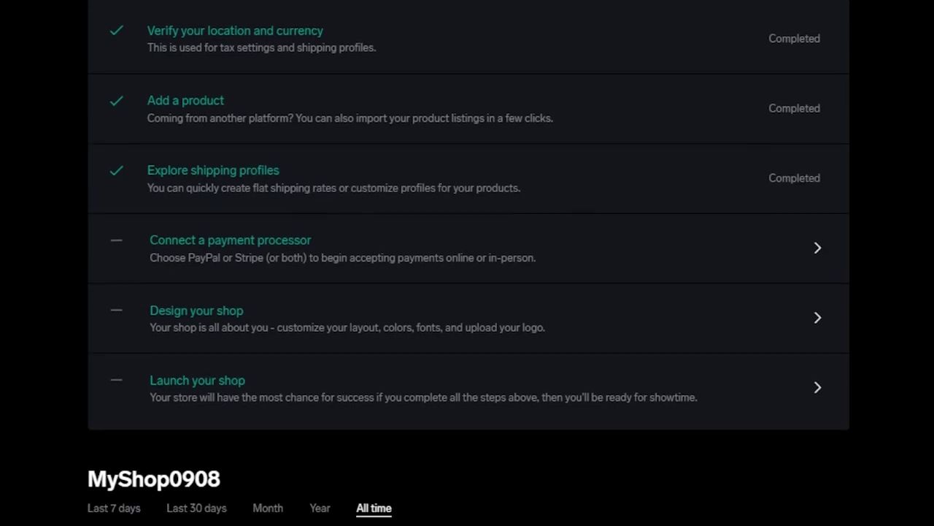
{"action": "scroll", "coordinate": [467, 263], "scroll_direction": "down", "scroll_amount": 3}
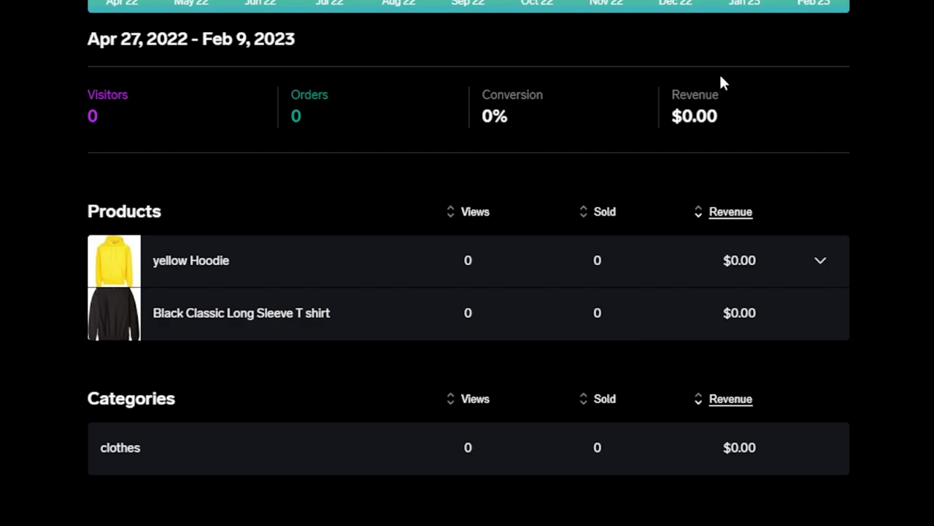
{"action": "left_click_drag", "start_coordinate": [670, 115], "coordinate": [734, 114]}
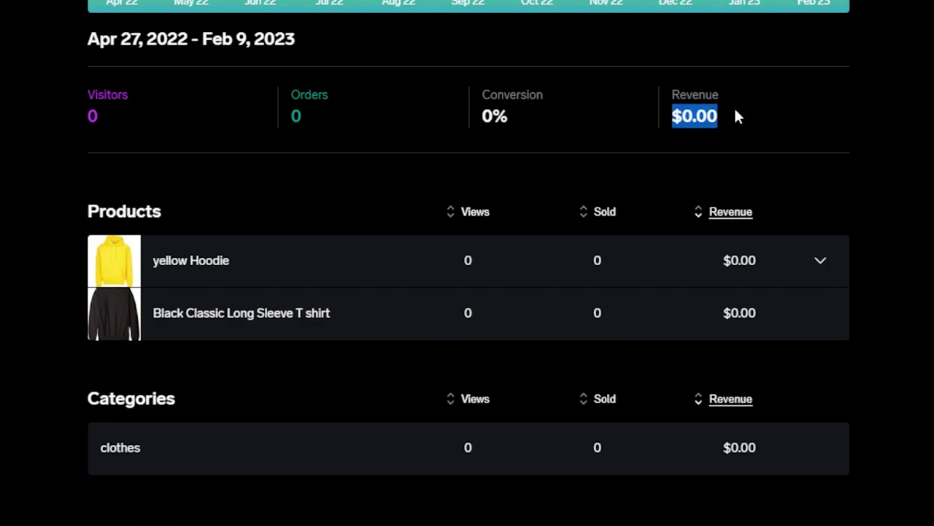
Clear the text selection and review the dashboard from the shop statistics back to the getting started checklist
{"action": "left_click", "coordinate": [736, 115]}
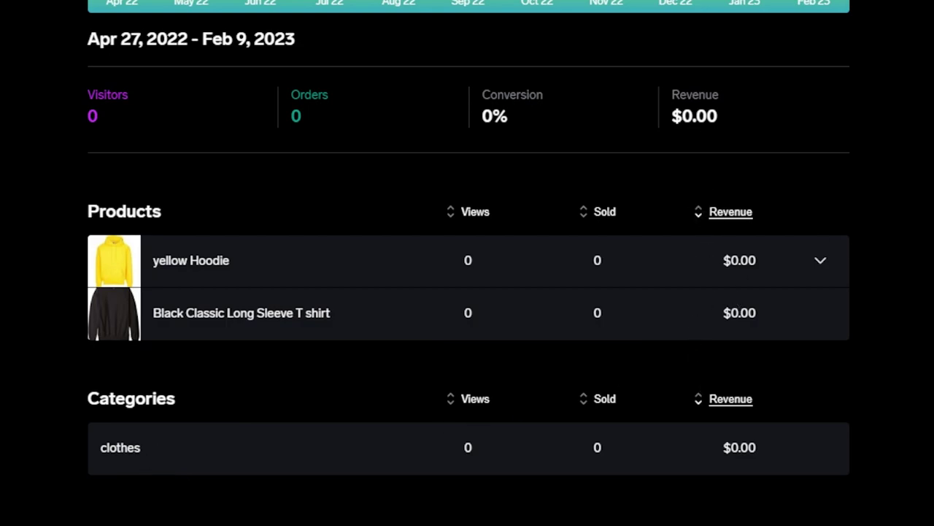
{"action": "scroll", "coordinate": [467, 263], "scroll_direction": "down", "scroll_amount": 1}
{"action": "scroll", "coordinate": [467, 263], "scroll_direction": "up", "scroll_amount": 8}
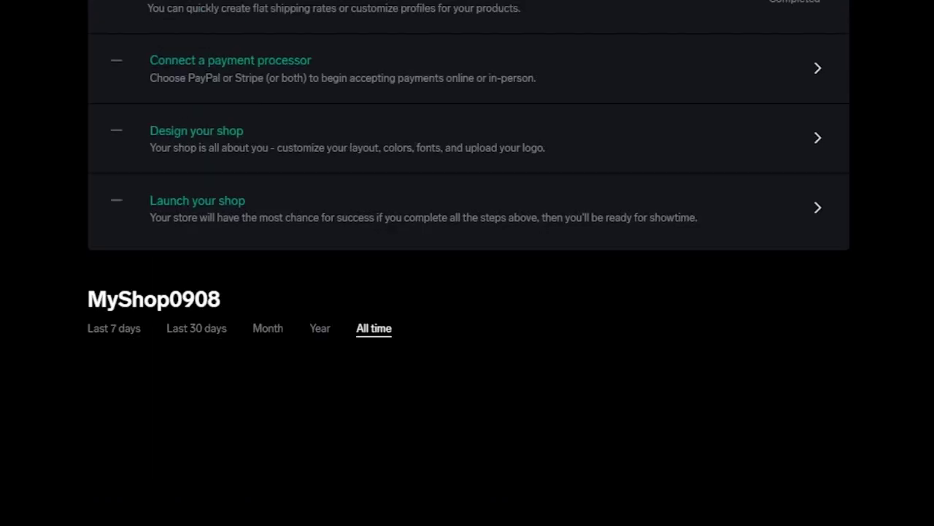
{"action": "scroll", "coordinate": [467, 263], "scroll_direction": "up", "scroll_amount": 5}
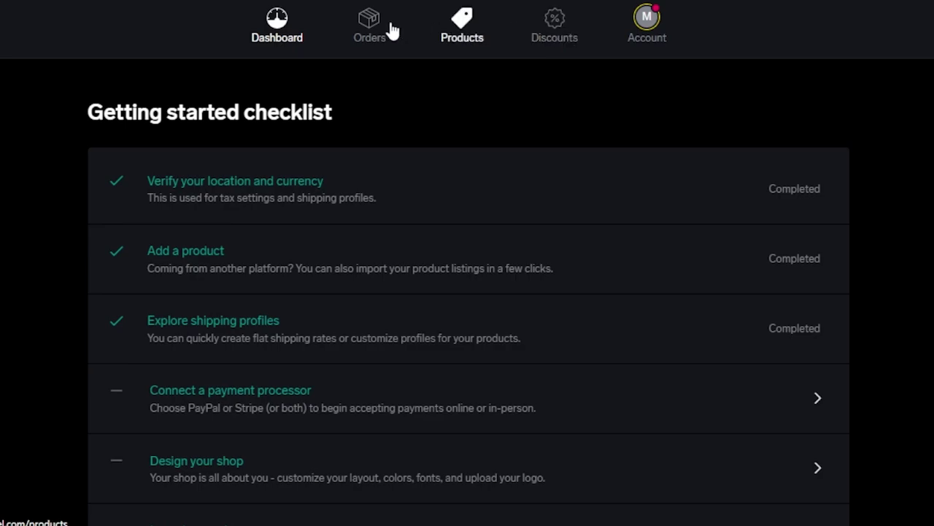
{"action": "scroll", "coordinate": [467, 292], "scroll_direction": "down", "scroll_amount": 10}
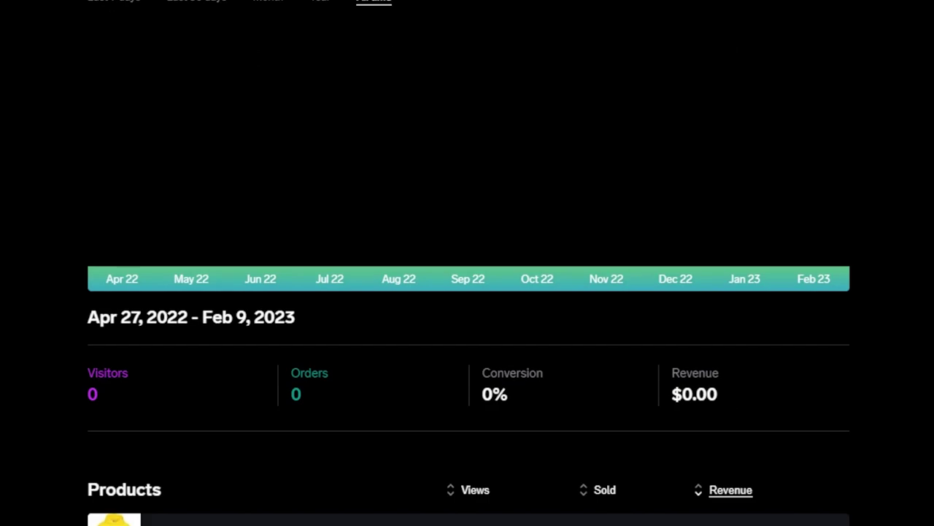
{"action": "scroll", "coordinate": [467, 292], "scroll_direction": "up", "scroll_amount": 8}
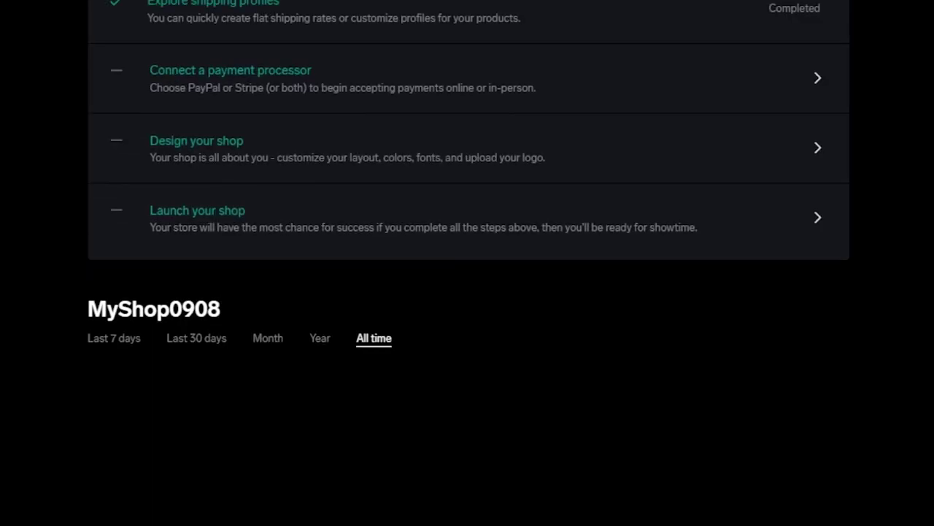
{"action": "scroll", "coordinate": [467, 292], "scroll_direction": "up", "scroll_amount": 5}
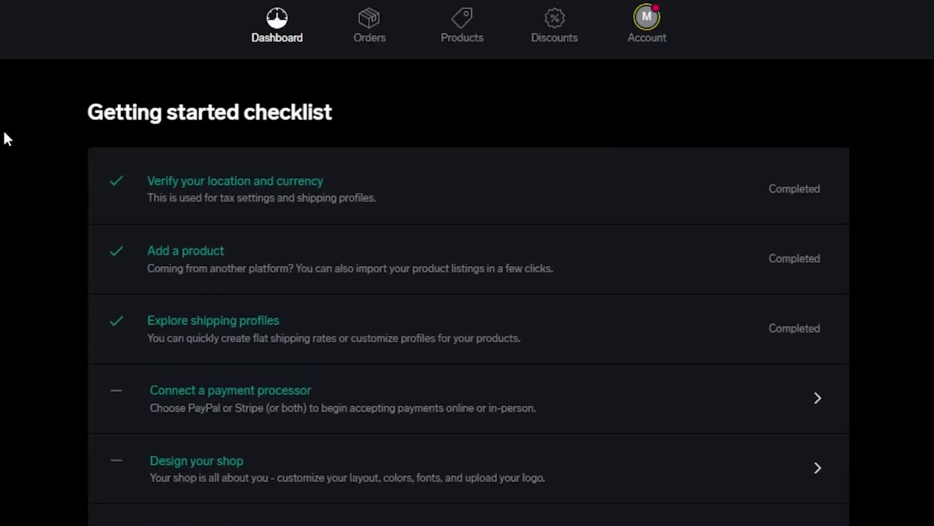